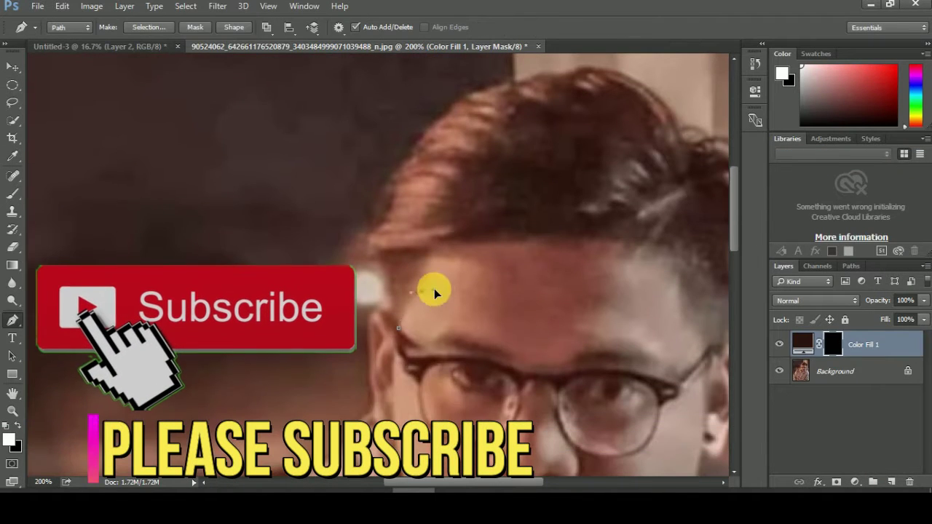
# Trace the hair path from the hairline down the right temple and over the head.
pyautogui.click(423, 273)
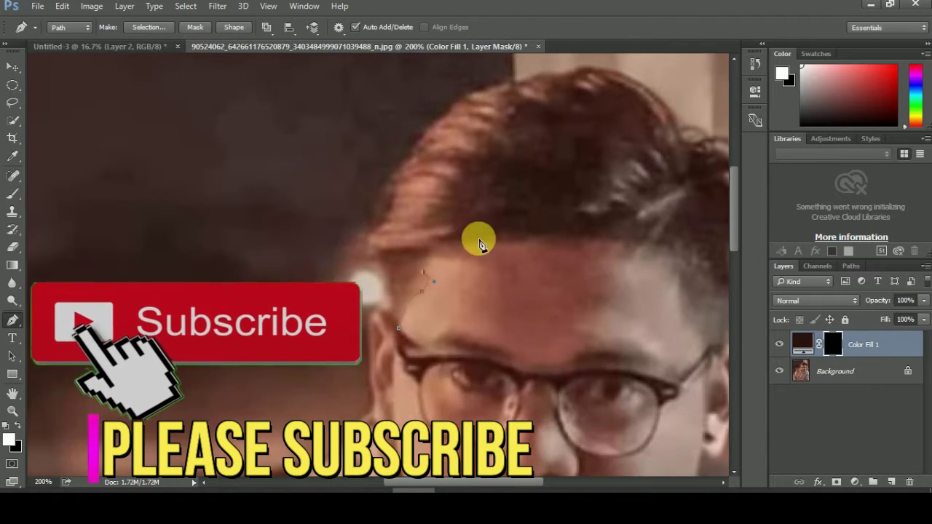
pyautogui.moveTo(483, 243); pyautogui.dragTo(495, 252)
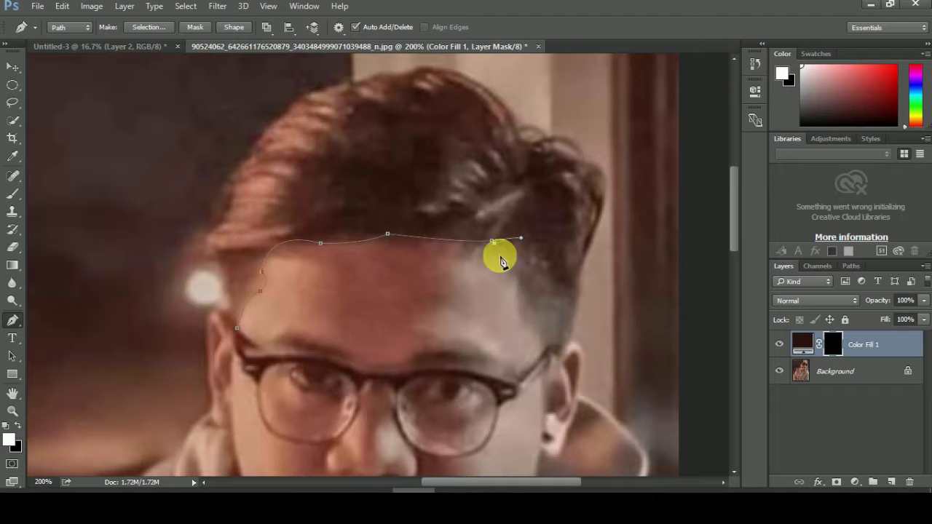
pyautogui.click(515, 267)
pyautogui.click(522, 319)
pyautogui.click(545, 413)
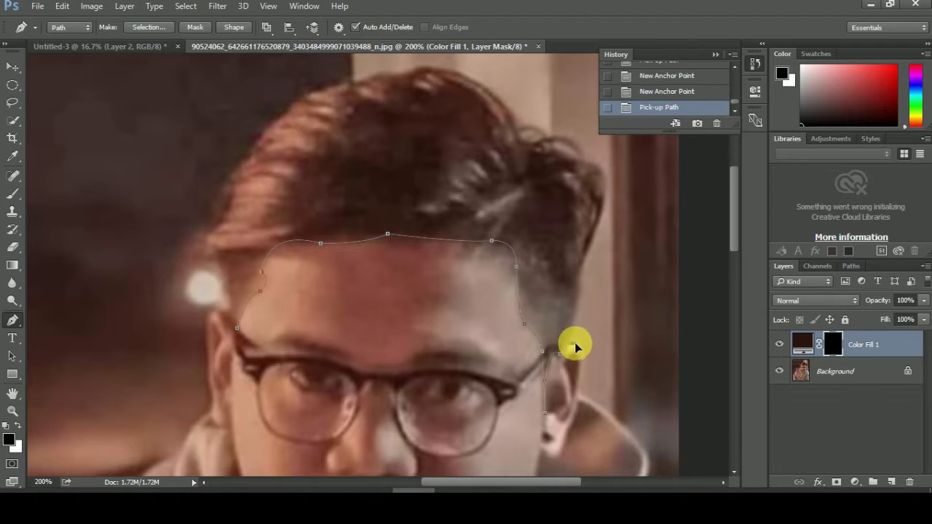
pyautogui.scroll(2, 570, 270)
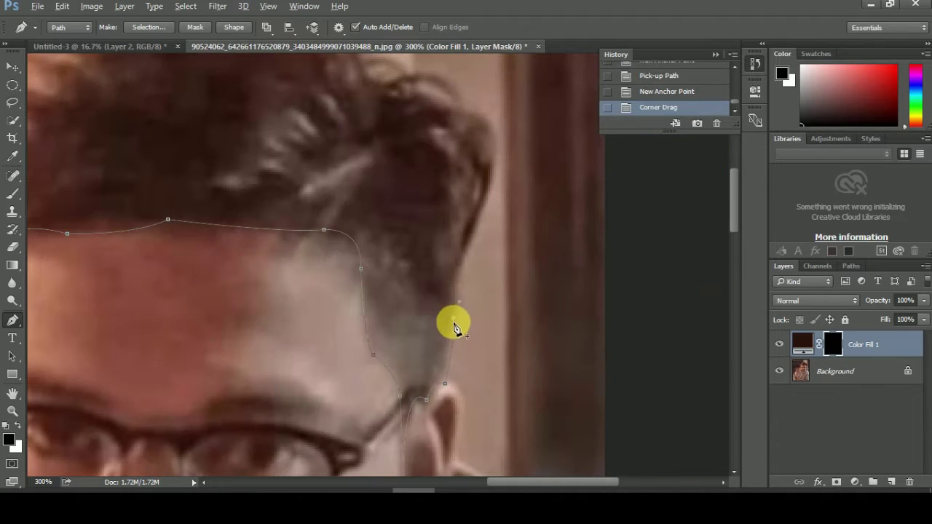
pyautogui.moveTo(488, 182); pyautogui.dragTo(458, 142)
pyautogui.scroll(1, 467, 218)
pyautogui.click(484, 277)
# Continue the hair outline down the left side, undo a misplaced anchor, and close the path.
pyautogui.scroll(1, 401, 229)
pyautogui.moveTo(367, 250); pyautogui.dragTo(323, 250)
pyautogui.scroll(2, 324, 251)
pyautogui.click(263, 209)
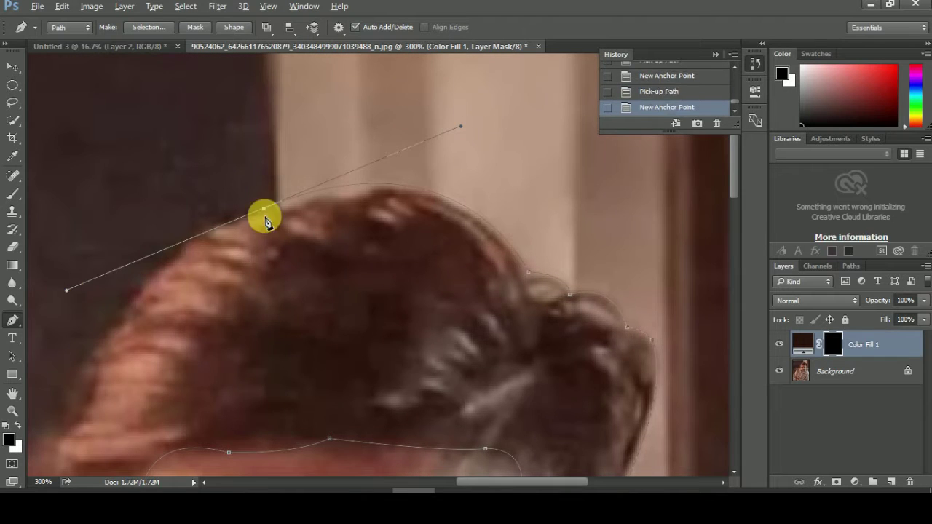
pyautogui.hotkey('ctrl', 'z')
pyautogui.scroll(-1, 303, 354)
pyautogui.scroll(-1, 355, 311)
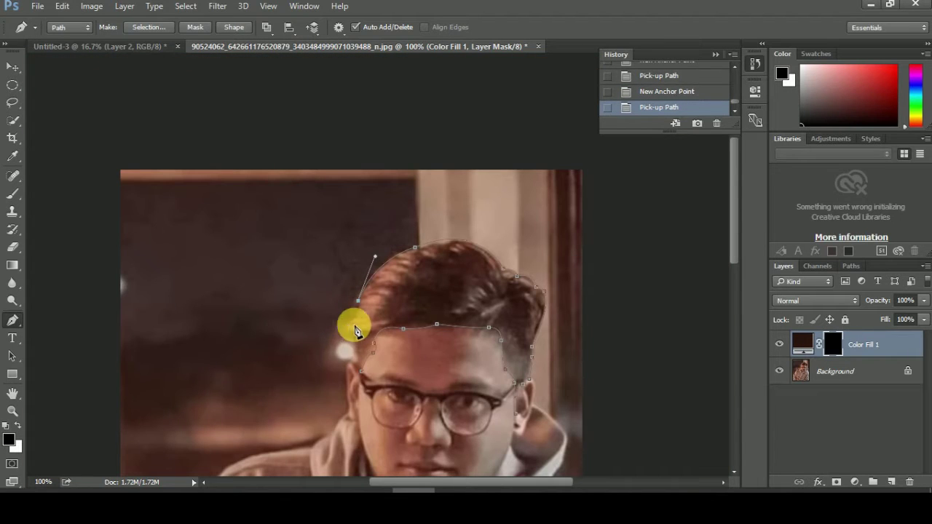
pyautogui.scroll(2, 369, 264)
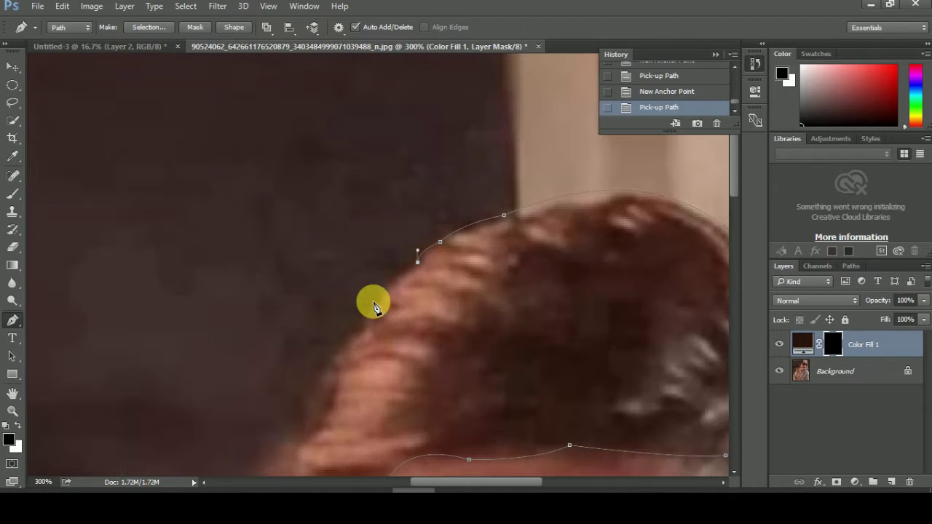
pyautogui.scroll(-1, 368, 291)
pyautogui.scroll(-2, 328, 335)
pyautogui.scroll(-2, 323, 363)
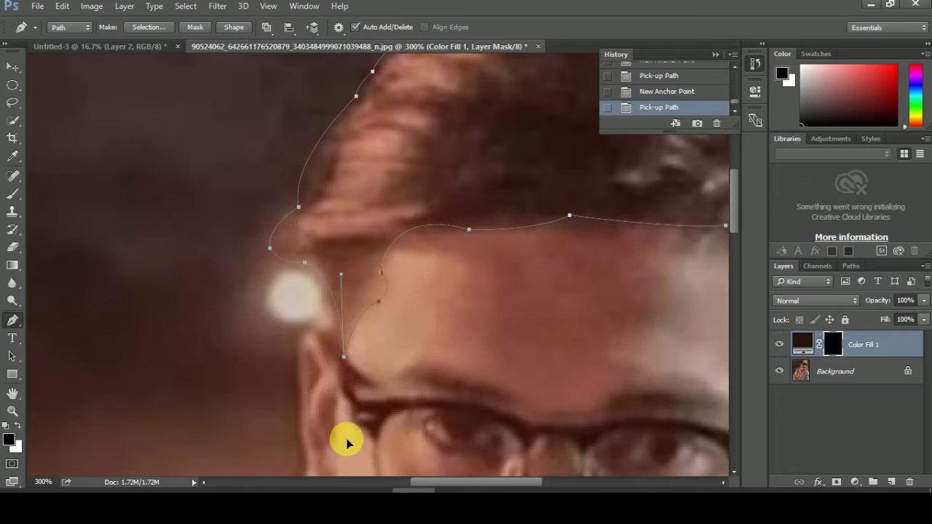
pyautogui.click(346, 437)
# Turn the hair path into a selection, fill it dark brown, and deselect.
pyautogui.click(538, 138)
pyautogui.hotkey('alt', 'BackSpace')
pyautogui.hotkey('alt', 'BackSpace')
pyautogui.hotkey('ctrl', 'd')
pyautogui.scroll(-1, 641, 302)
pyautogui.scroll(-1, 587, 314)
# Fill a small dark brown triangle at the left temple to start the sideburn.
pyautogui.hotkey('ctrl', '+')
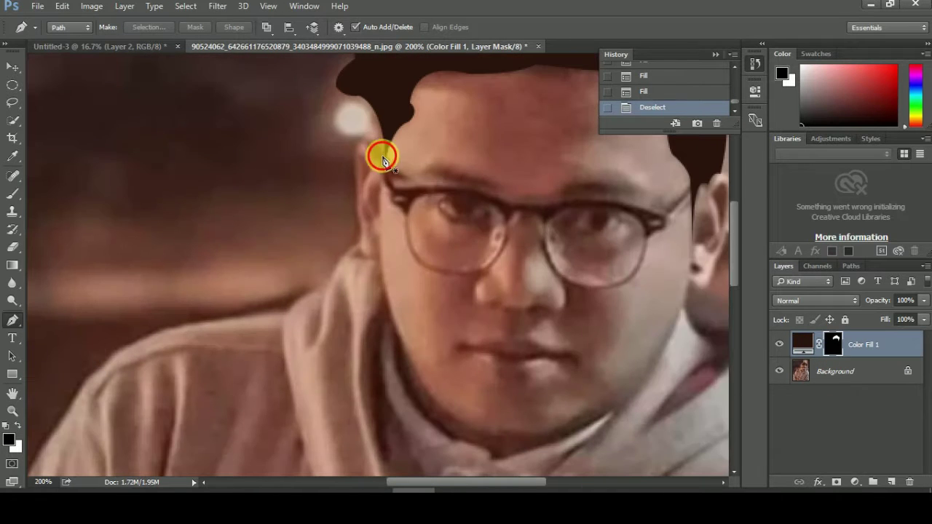
pyautogui.click(355, 161)
pyautogui.click(381, 155)
pyautogui.click(364, 138)
pyautogui.hotkey('ctrl', 'Return')
pyautogui.hotkey('alt', 'BackSpace')
# Trace a path down the left ear edge and begin curving a path along the left jaw.
pyautogui.click(354, 164)
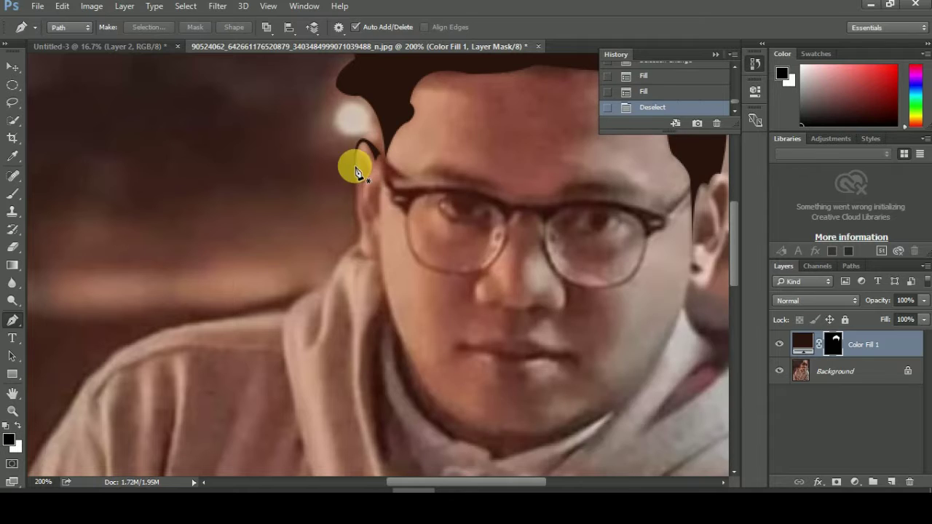
pyautogui.click(354, 209)
pyautogui.hotkey('ctrl', '+')
pyautogui.hotkey('ctrl', '+')
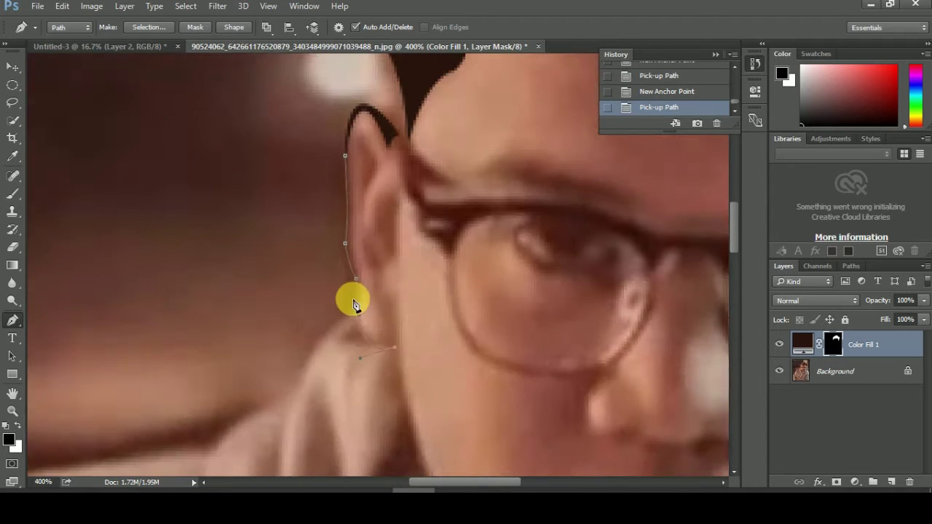
pyautogui.hotkey('ctrl', '+')
pyautogui.hotkey('ctrl', '+')
pyautogui.scroll(1, 343, 283)
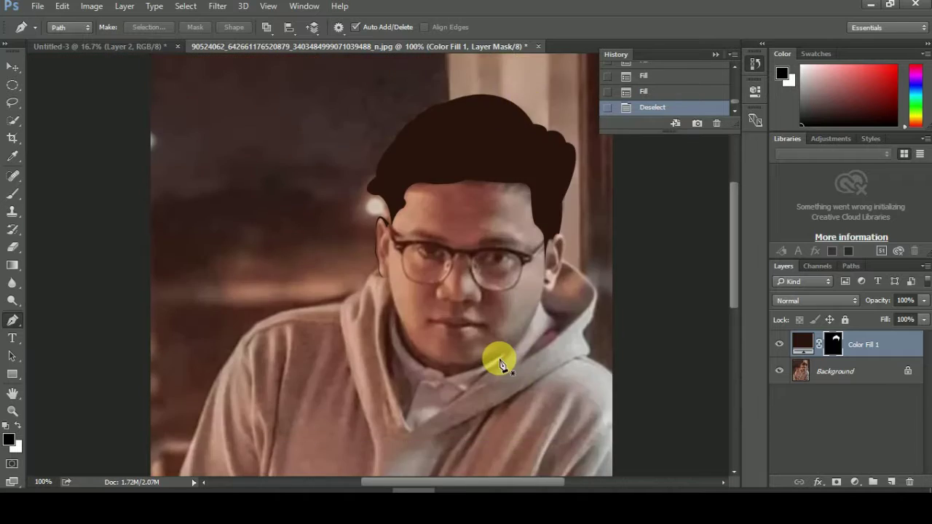
pyautogui.hotkey('ctrl', '+')
pyautogui.click(402, 224)
pyautogui.moveTo(513, 401); pyautogui.dragTo(602, 421)
# Curve the jaw path around the chin, fill it dark brown, and deselect.
pyautogui.moveTo(607, 385); pyautogui.dragTo(631, 366)
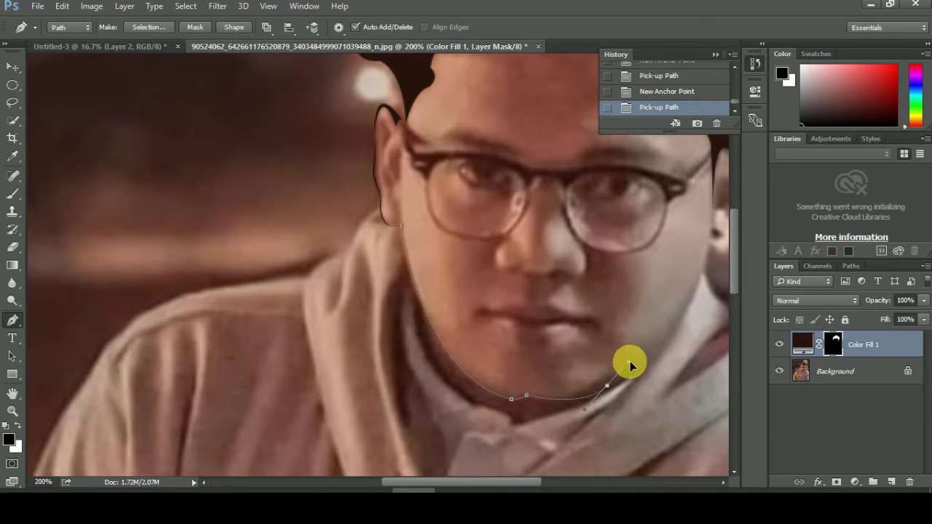
pyautogui.hotkey('ctrl', '+')
pyautogui.hotkey('ctrl', '-')
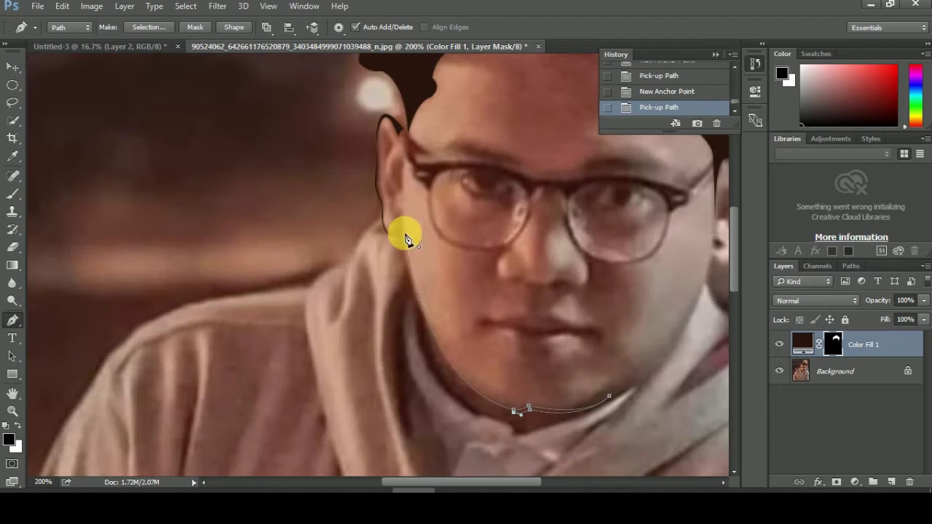
pyautogui.click(149, 27)
pyautogui.click(537, 137)
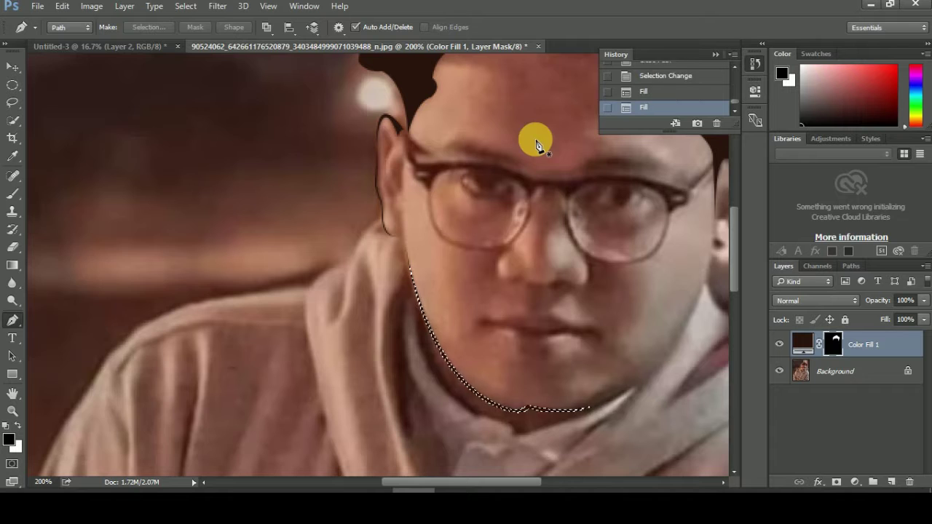
pyautogui.hotkey('alt', 'BackSpace')
pyautogui.hotkey('ctrl', 'd')
# Check the chin line, then begin a curved path down the right cheek.
pyautogui.hscroll(3, 554, 175)
pyautogui.moveTo(457, 403); pyautogui.dragTo(352, 437)
pyautogui.hotkey('ctrl', '+')
pyautogui.hotkey('ctrl', '+')
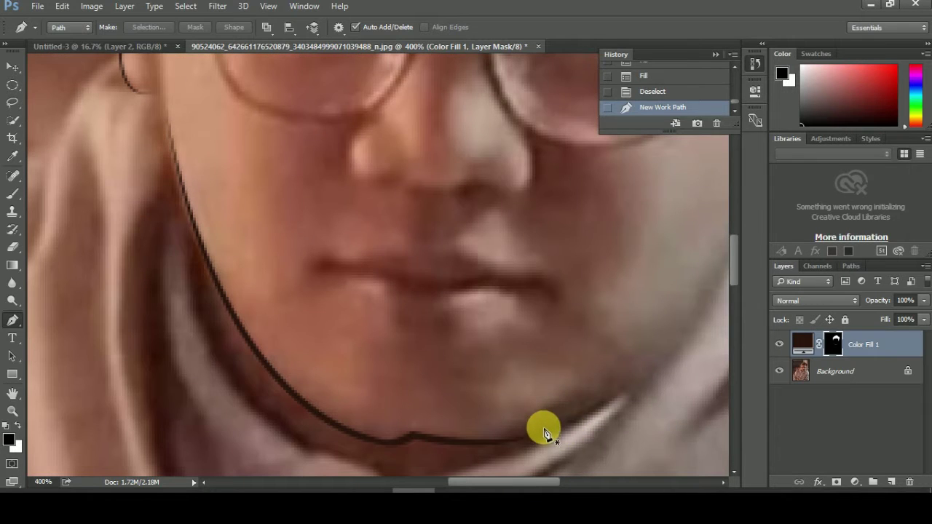
pyautogui.hotkey('ctrl', '-')
pyautogui.hotkey('ctrl', '-')
pyautogui.hotkey('ctrl', '-')
pyautogui.moveTo(495, 313); pyautogui.dragTo(487, 248)
pyautogui.scroll(-1, 433, 412)
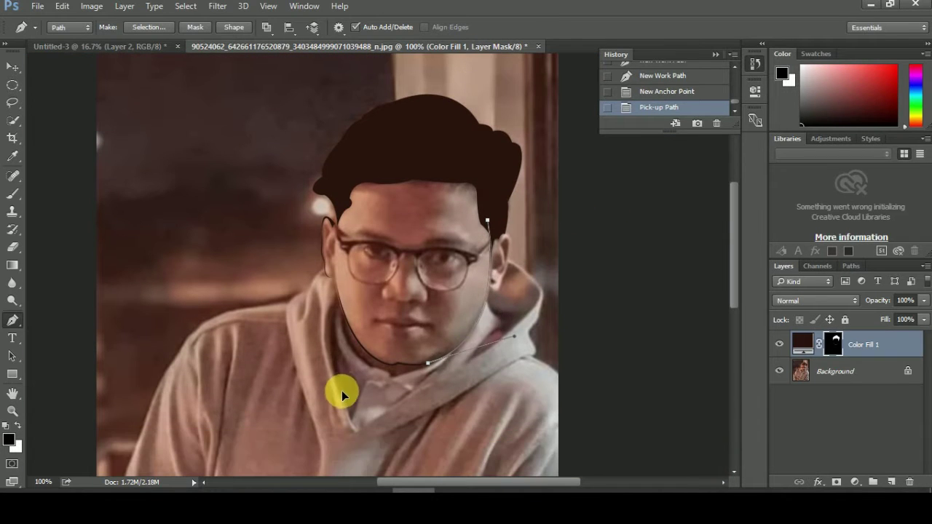
# Fill the right-cheek outline dark brown and deselect.
pyautogui.hotkey('ctrl', 'Return')
pyautogui.hotkey('alt', 'BackSpace')
pyautogui.hotkey('ctrl', 'd')
# Trace a path around the right ear, fill it dark brown, and deselect.
pyautogui.hotkey('ctrl', '+')
pyautogui.hotkey('ctrl', '+')
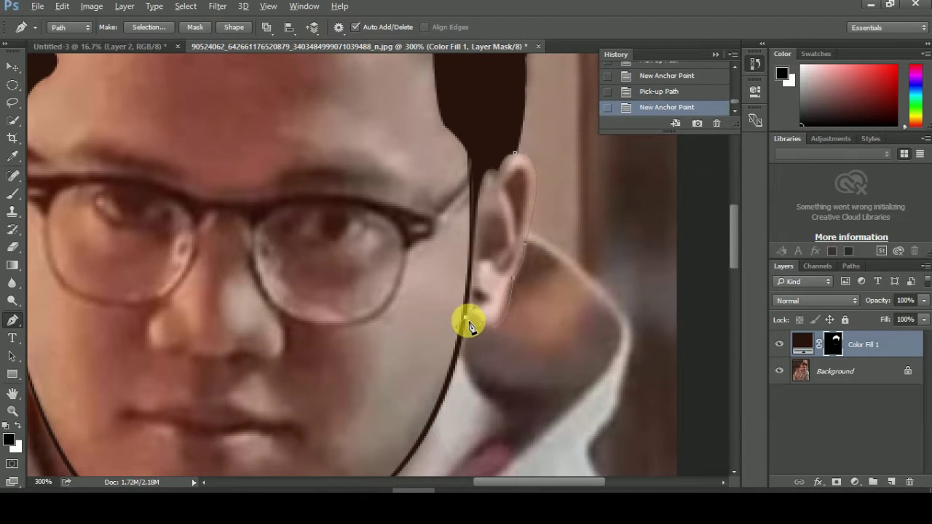
pyautogui.hotkey('ctrl', '+')
pyautogui.hotkey('ctrl', '+')
pyautogui.hotkey('ctrl', '+')
pyautogui.moveTo(589, 483); pyautogui.dragTo(609, 483)
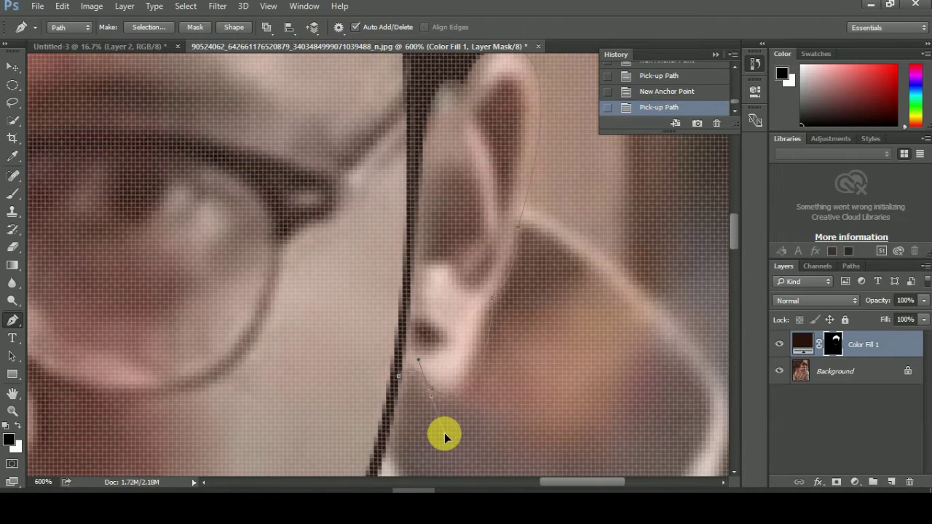
pyautogui.click(504, 171)
pyautogui.scroll(2, 510, 219)
pyautogui.scroll(1, 452, 218)
pyautogui.hotkey('ctrl', 'Return')
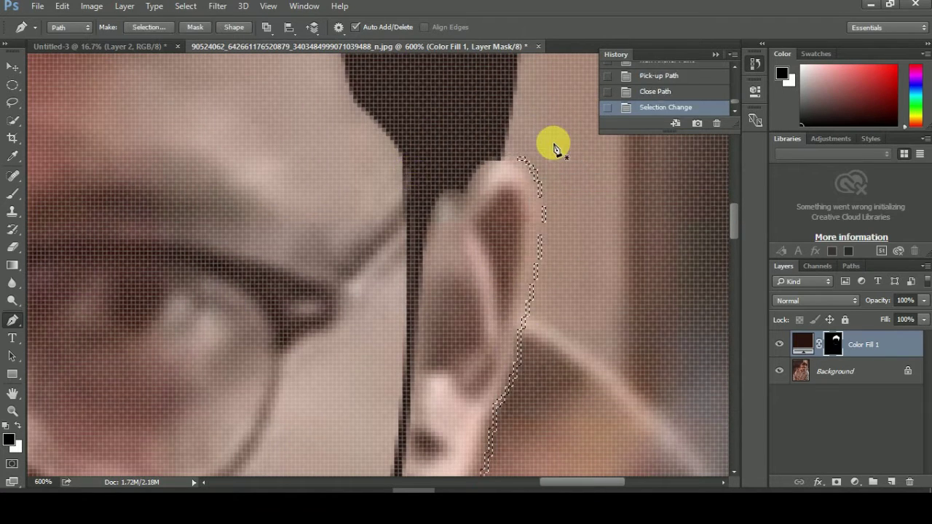
pyautogui.hotkey('alt', 'BackSpace')
pyautogui.hotkey('ctrl', 'd')
pyautogui.hotkey('ctrl', '0')
pyautogui.hotkey('ctrl', '+')
pyautogui.hotkey('ctrl', '+')
pyautogui.hotkey('ctrl', '+')
pyautogui.moveTo(552, 146); pyautogui.dragTo(555, 328)
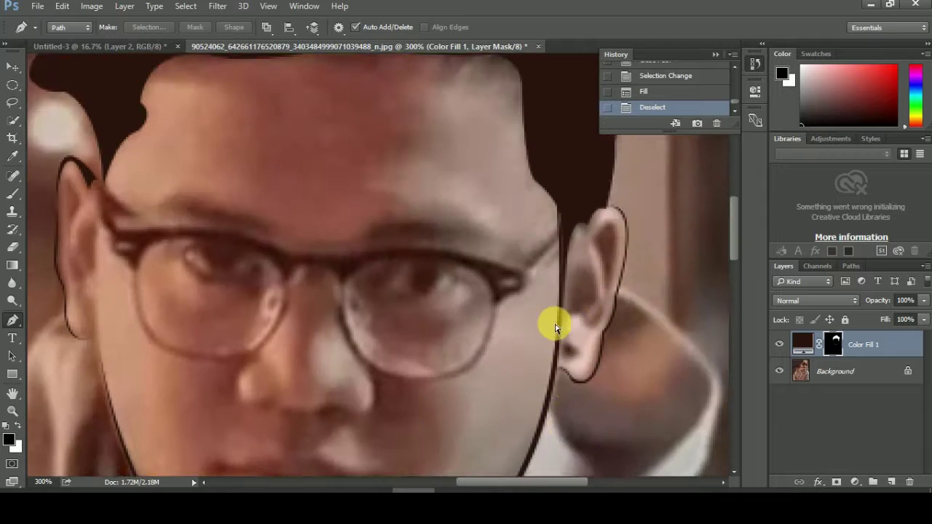
pyautogui.scroll(-5, 437, 379)
# Draw a neck shadow shape below the left jaw, fill it dark brown, and deselect.
pyautogui.scroll(-1, 318, 430)
pyautogui.click(134, 209)
pyautogui.moveTo(213, 373); pyautogui.dragTo(311, 437)
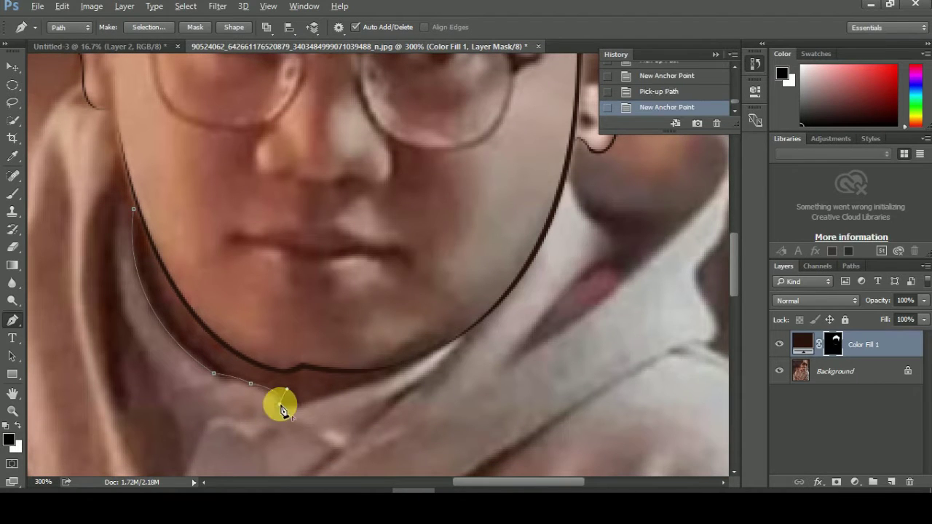
pyautogui.scroll(2, 150, 308)
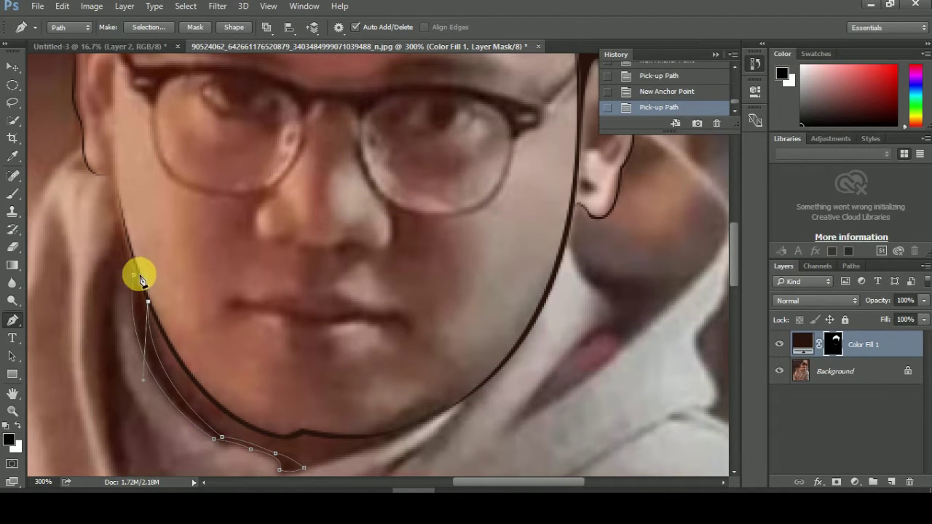
pyautogui.rightClick(143, 306)
pyautogui.press('Return')
pyautogui.hotkey('alt', 'BackSpace')
pyautogui.hotkey('ctrl', 'd')
# Start a curved path along the hood collar edge.
pyautogui.hotkey('ctrl', '0')
pyautogui.hotkey('ctrl', '+')
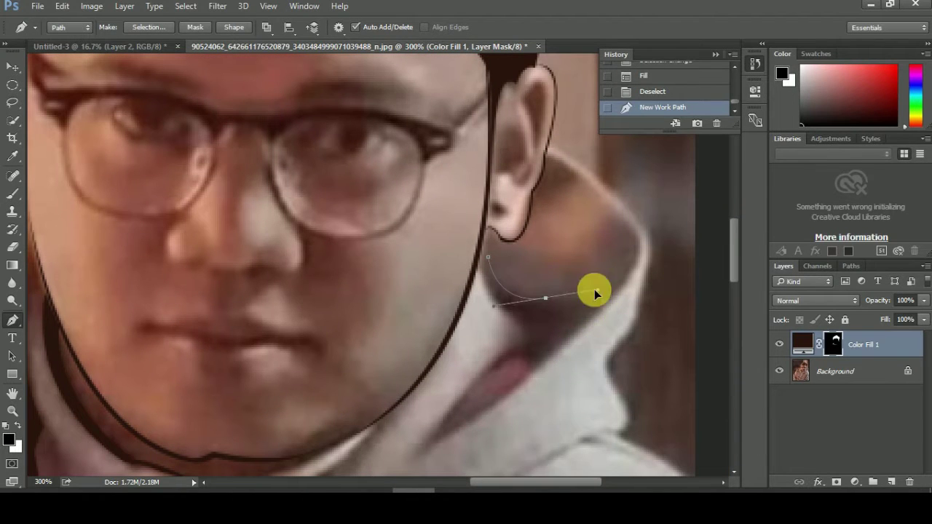
pyautogui.click(603, 299)
pyautogui.moveTo(513, 389); pyautogui.dragTo(459, 424)
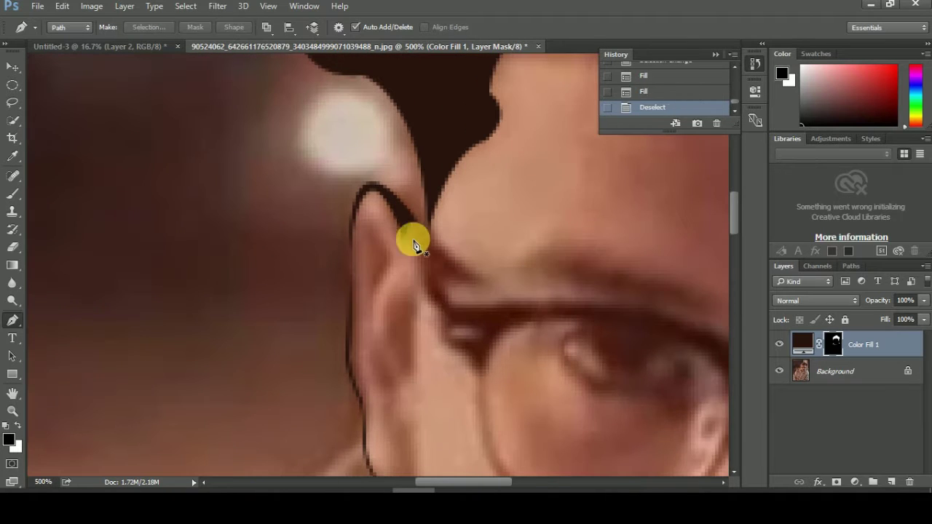
# Trace the glasses frame along the rims toward the left ear and make it a selection.
pyautogui.moveTo(542, 318); pyautogui.dragTo(577, 314)
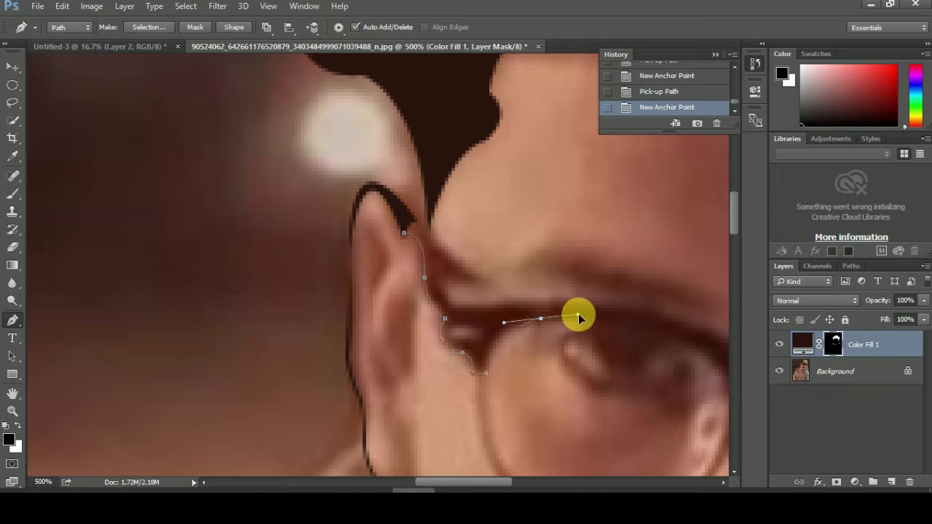
pyautogui.moveTo(432, 345); pyautogui.dragTo(452, 423)
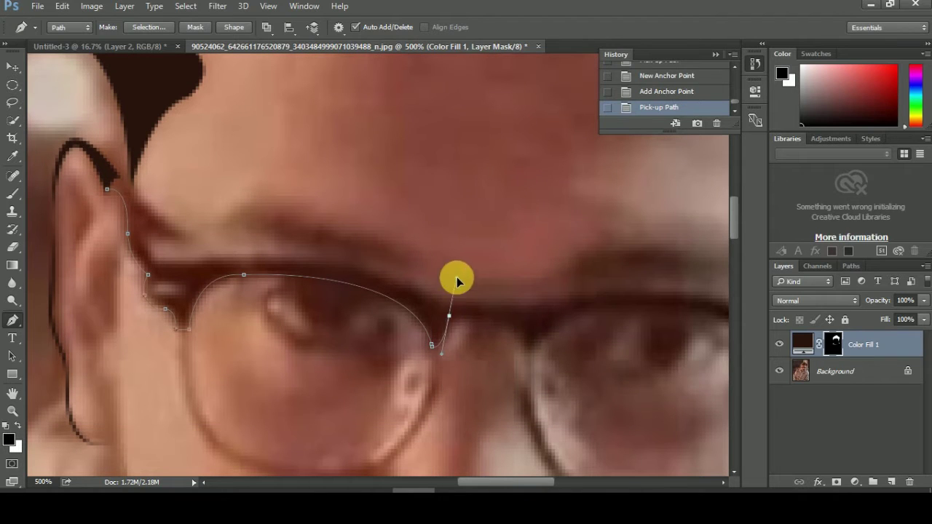
pyautogui.moveTo(467, 319); pyautogui.dragTo(563, 318)
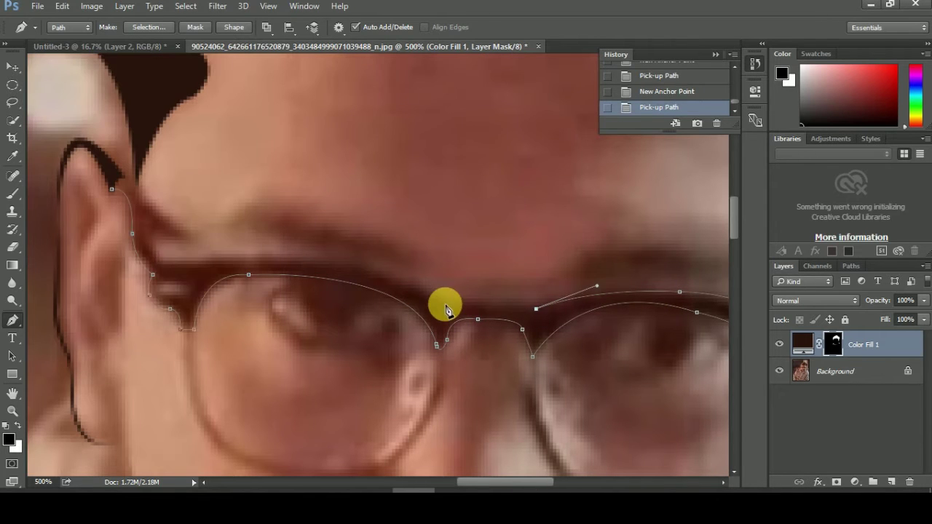
pyautogui.moveTo(293, 257); pyautogui.dragTo(195, 260)
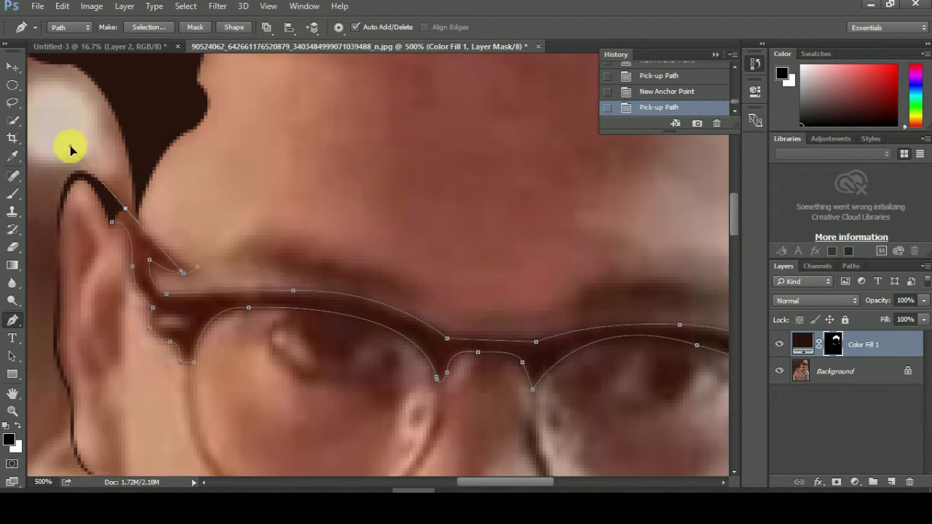
pyautogui.rightClick(135, 115)
pyautogui.click(216, 183)
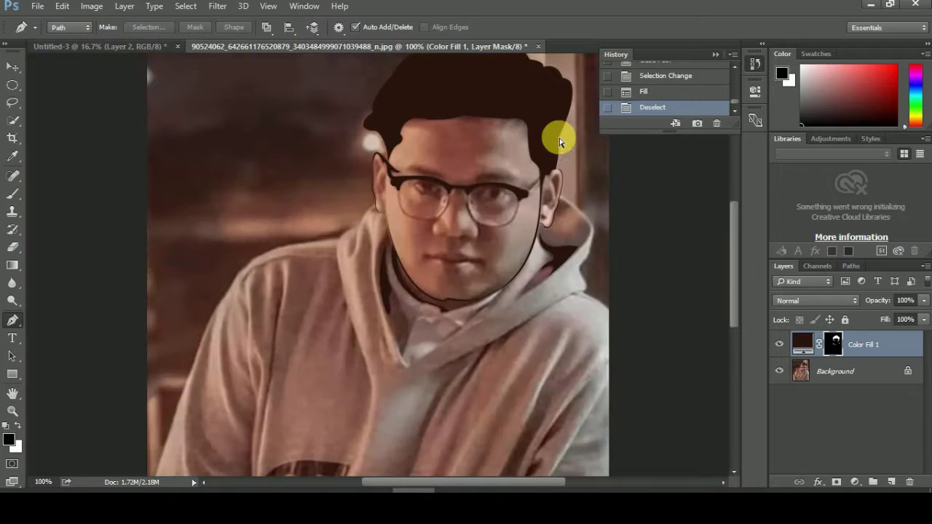
# Trace the left eye's lower-lid outline, fill it dark brown, and deselect.
pyautogui.scroll(1, 474, 360)
pyautogui.scroll(1, 212, 358)
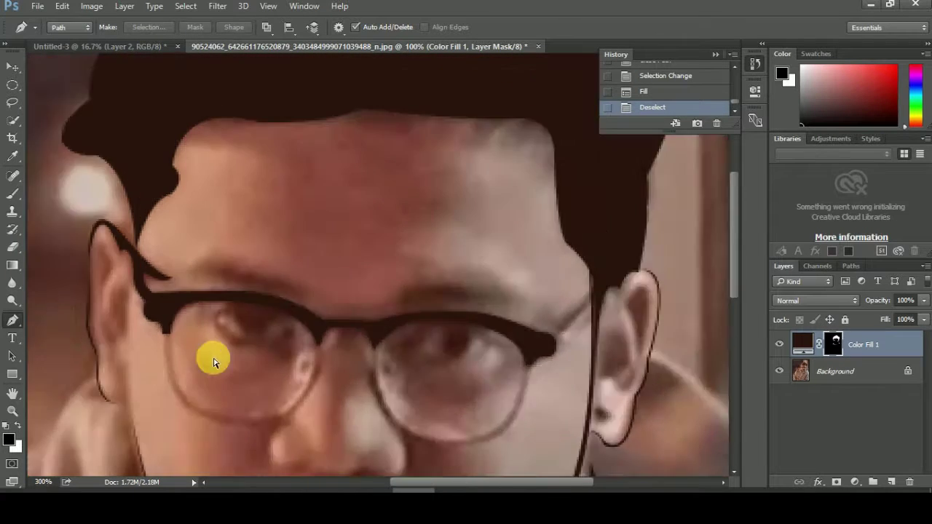
pyautogui.scroll(1, 416, 329)
pyautogui.click(408, 317)
pyautogui.moveTo(433, 349); pyautogui.dragTo(462, 348)
pyautogui.rightClick(430, 326)
pyautogui.click(510, 394)
pyautogui.click(535, 137)
pyautogui.hotkey('ctrl', 'BackSpace')
pyautogui.hotkey('ctrl', 'd')
# Draw and fill the dark left eyelid shape, then curve the left eyebrow outline.
pyautogui.click(377, 326)
pyautogui.moveTo(421, 310)
pyautogui.mouseDown()
pyautogui.moveTo(451, 320)
pyautogui.moveTo(448, 303)
pyautogui.mouseUp()
pyautogui.click(376, 315)
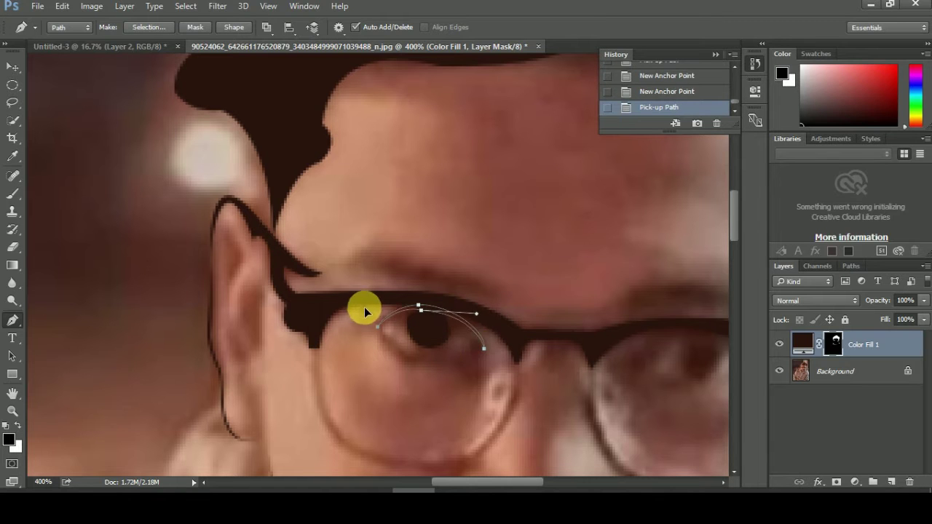
pyautogui.rightClick(446, 314)
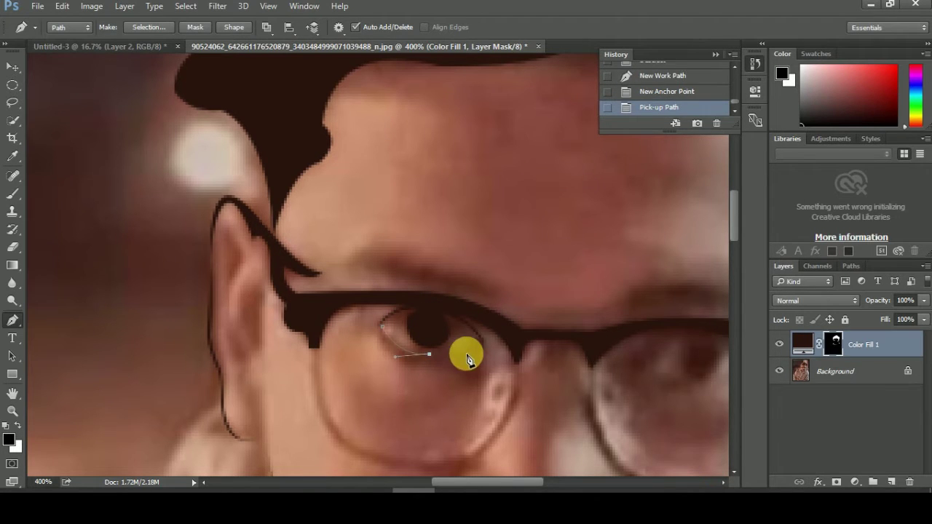
pyautogui.hotkey('ctrl', '+')
pyautogui.hotkey('ctrl', '+')
pyautogui.hotkey('ctrl', '+')
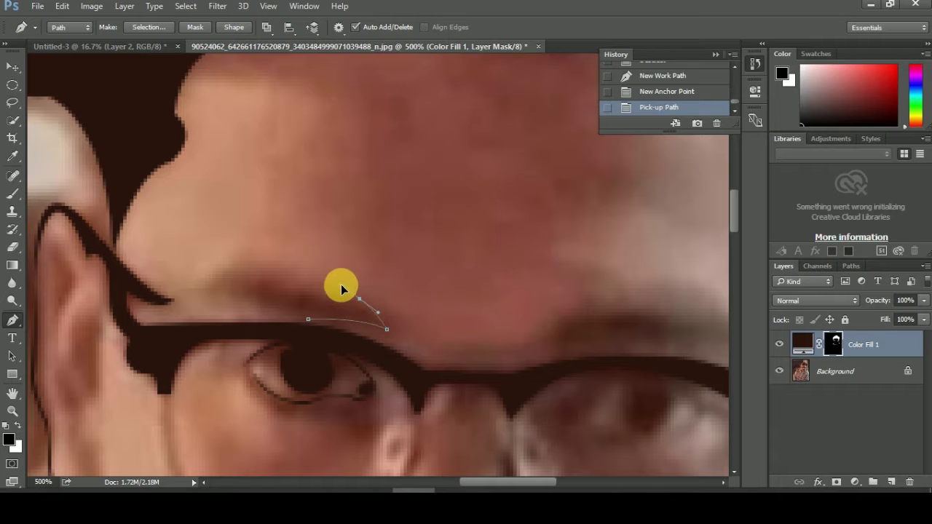
pyautogui.moveTo(290, 300); pyautogui.dragTo(280, 290)
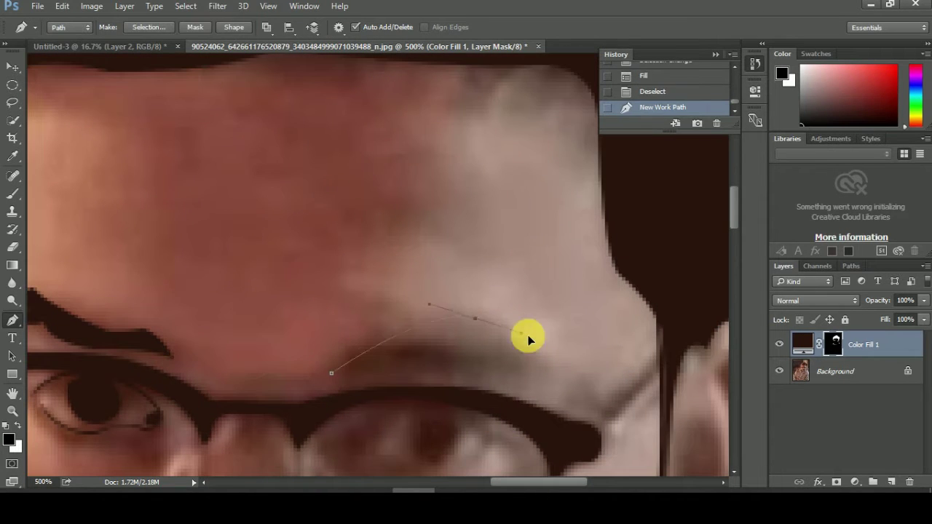
# Close the right eyebrow path and fill it dark brown.
pyautogui.moveTo(527, 339); pyautogui.dragTo(525, 337)
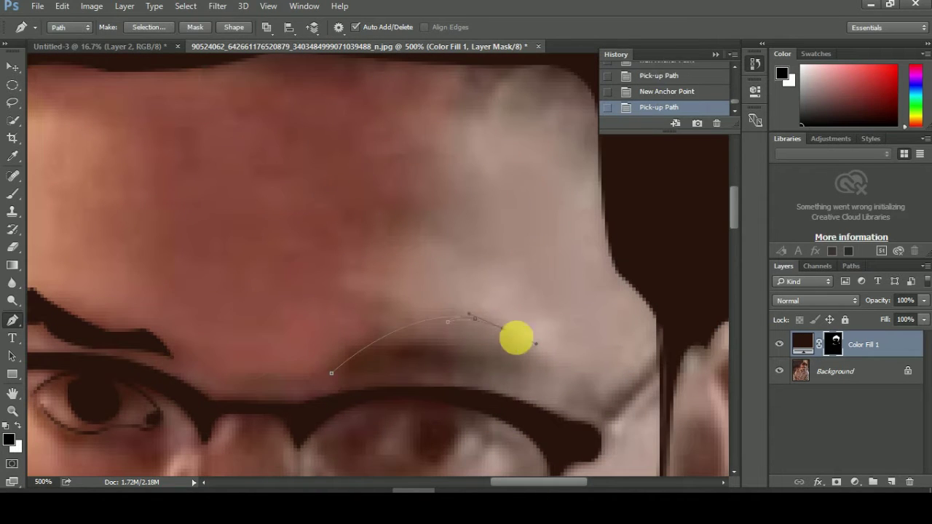
pyautogui.click(328, 374)
pyautogui.rightClick(447, 350)
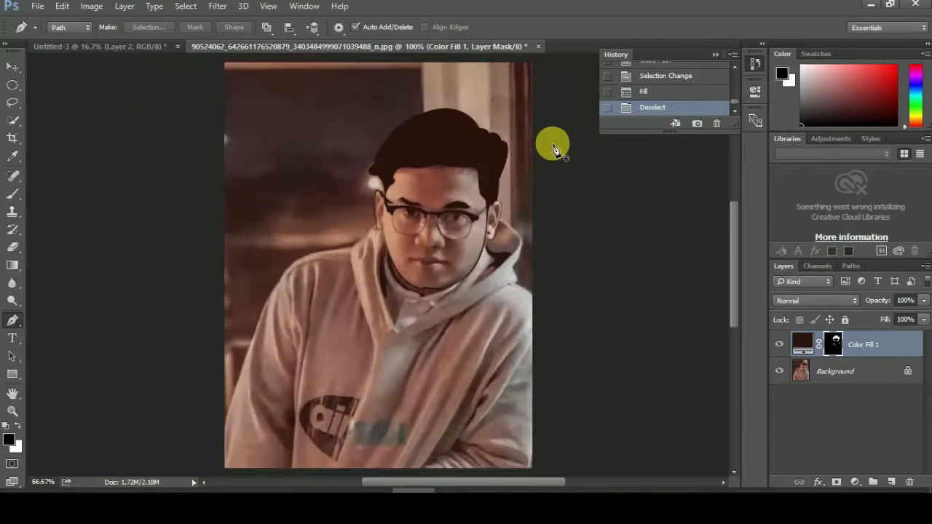
# Start a new path curving along the hoodie's left shoulder.
pyautogui.scroll(5, 552, 141)
pyautogui.click(600, 176)
pyautogui.moveTo(546, 246); pyautogui.dragTo(537, 293)
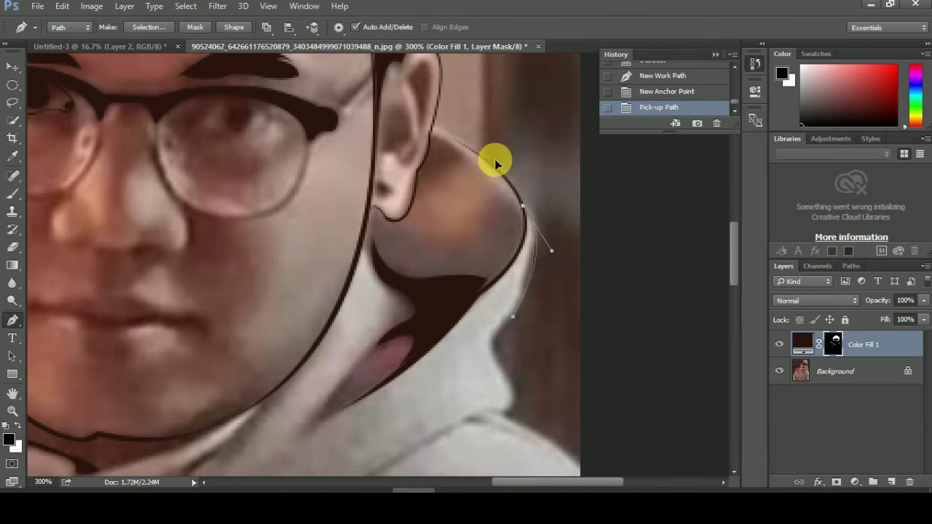
# Add points along the hood edge by the right ear and a curved point on the right lens.
pyautogui.scroll(-3, 505, 256)
pyautogui.click(503, 295)
pyautogui.click(496, 332)
pyautogui.moveTo(586, 404); pyautogui.dragTo(603, 448)
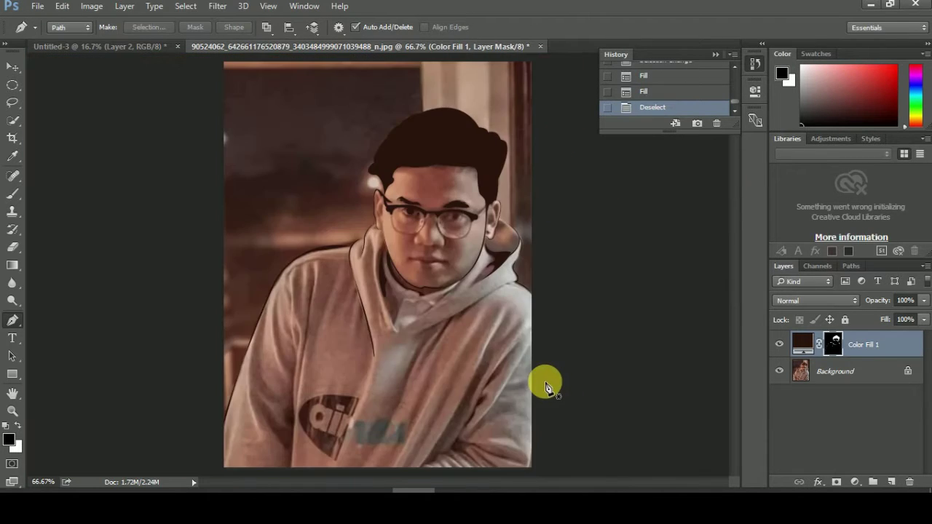
pyautogui.hotkey('ctrl', '+')
pyautogui.hotkey('ctrl', '+')
pyautogui.hotkey('ctrl', '+')
pyautogui.moveTo(495, 253); pyautogui.dragTo(506, 286)
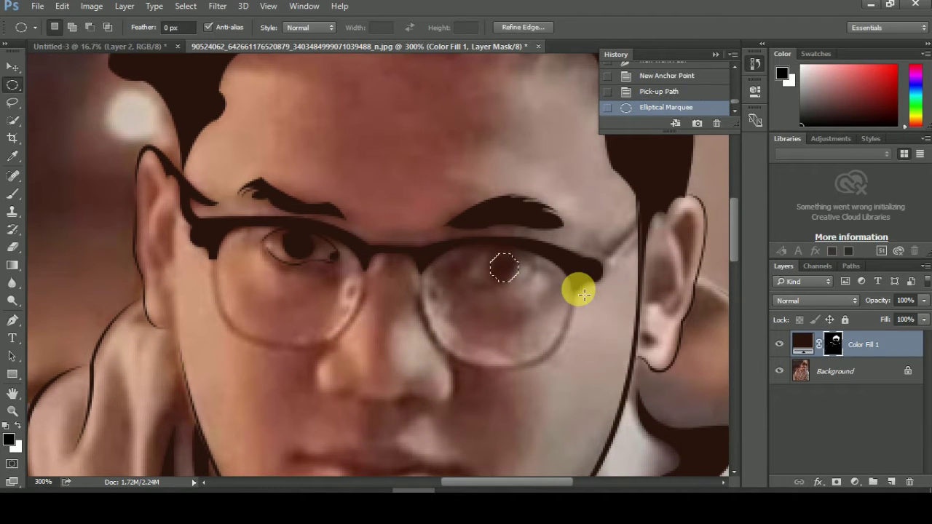
# Trace the right eye's upper lid, redraw the misplaced curve, and fill it dark.
pyautogui.click(444, 274)
pyautogui.moveTo(536, 268); pyautogui.dragTo(580, 316)
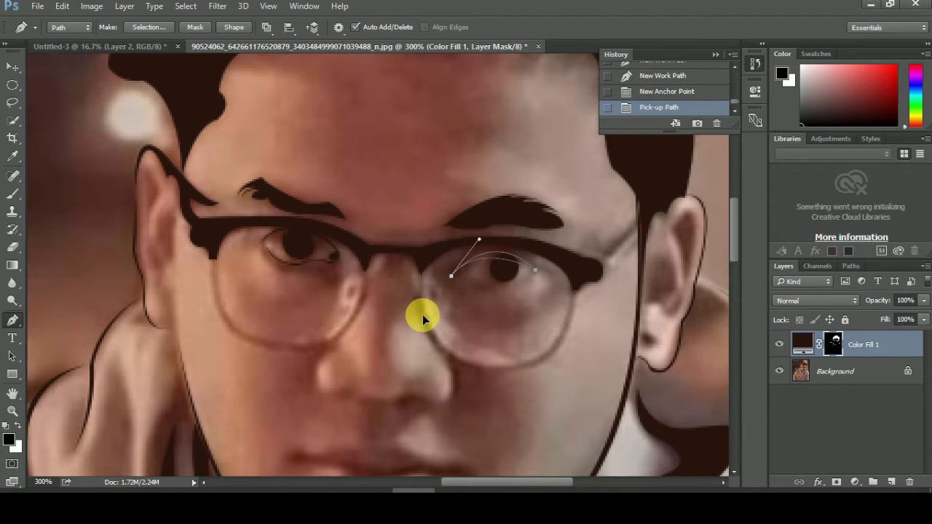
pyautogui.hotkey('ctrl', 'alt', 'z')
pyautogui.hotkey('ctrl', 'alt', 'z')
pyautogui.moveTo(456, 276)
pyautogui.mouseDown()
pyautogui.moveTo(470, 284)
pyautogui.moveTo(535, 272)
pyautogui.mouseUp()
pyautogui.rightClick(504, 290)
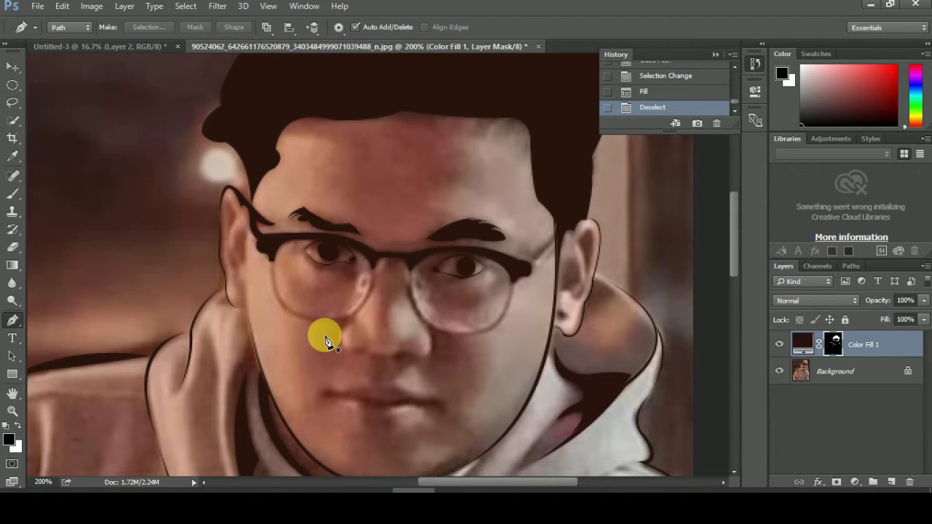
# Outline the base and side of the nose and the nostril with a dark path.
pyautogui.scroll(2, 326, 343)
pyautogui.click(294, 366)
pyautogui.scroll(-1, 291, 371)
pyautogui.click(334, 362)
pyautogui.click(329, 309)
pyautogui.rightClick(379, 206)
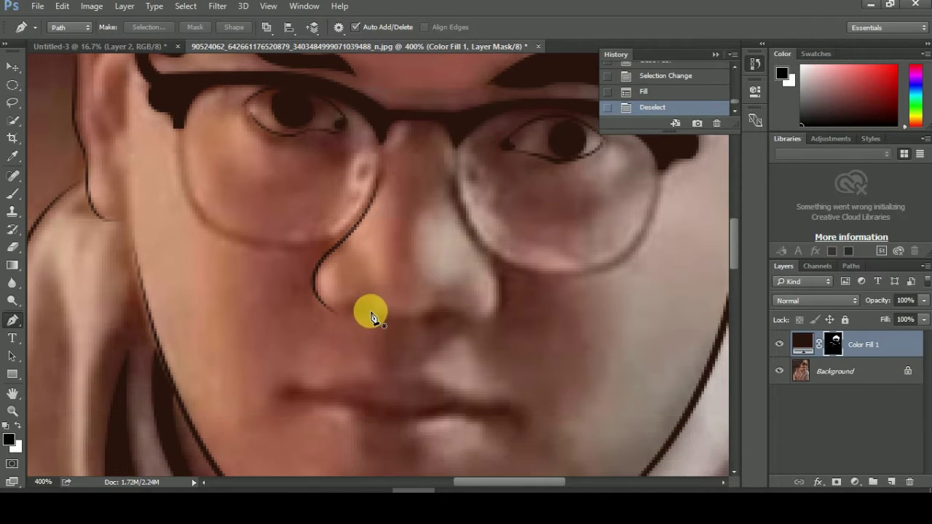
pyautogui.moveTo(368, 309); pyautogui.dragTo(379, 333)
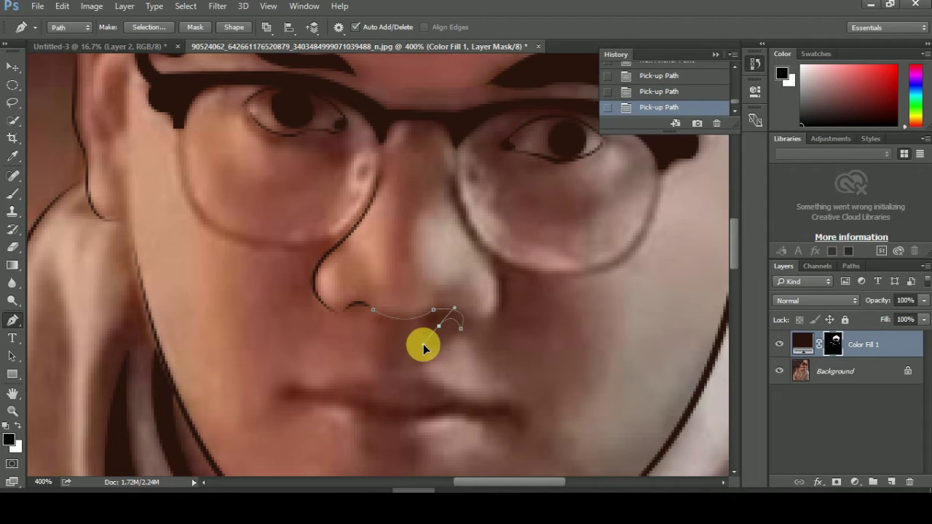
pyautogui.hotkey('ctrl', '+')
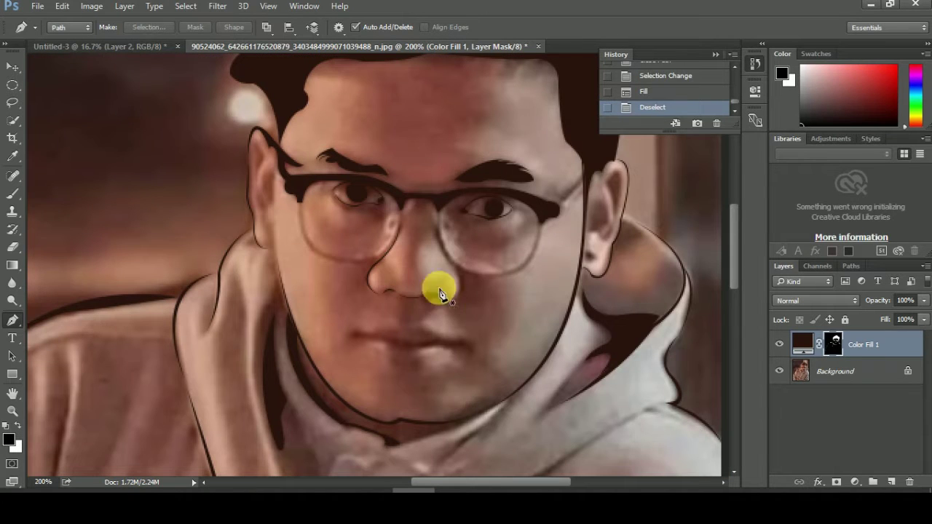
pyautogui.moveTo(437, 299); pyautogui.dragTo(416, 296)
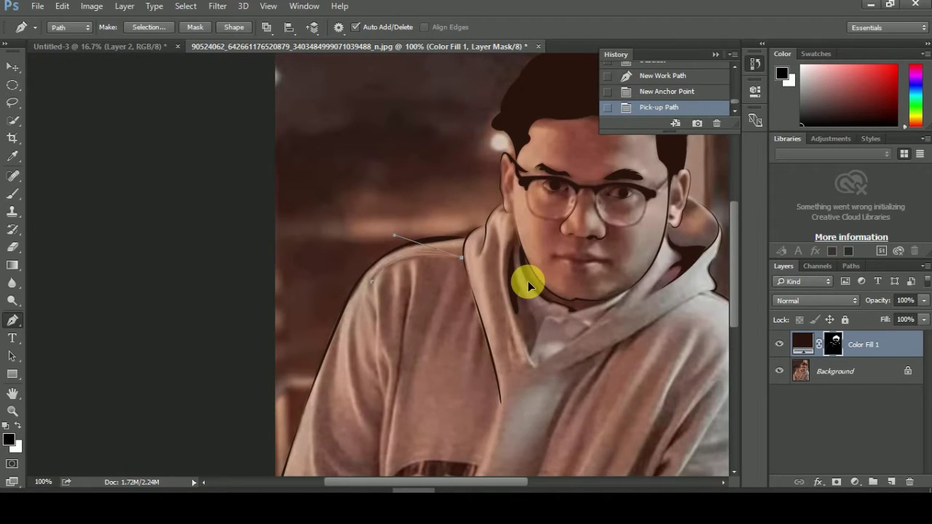
# Start a fold path along the hoodie's left arm.
pyautogui.scroll(-1, 529, 287)
pyautogui.scroll(-3, 474, 204)
pyautogui.click(406, 110)
pyautogui.click(400, 167)
pyautogui.click(397, 206)
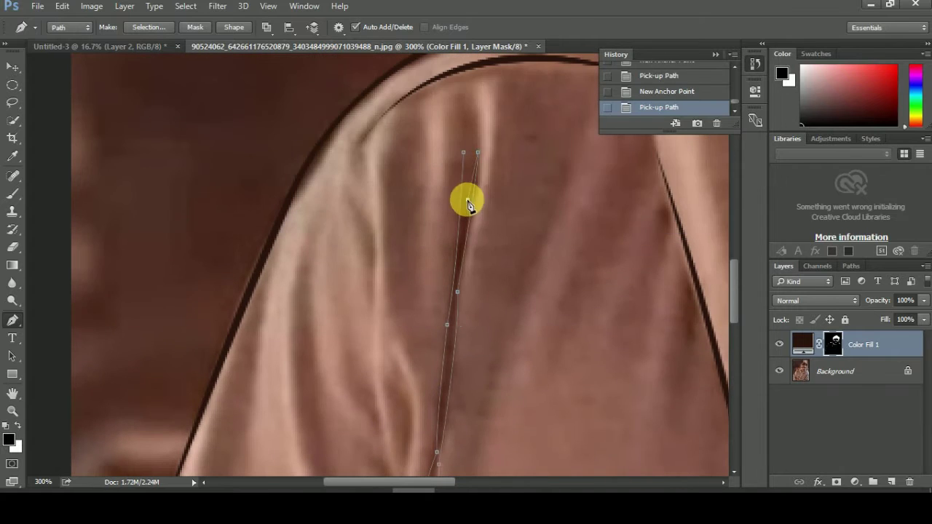
pyautogui.rightClick(469, 201)
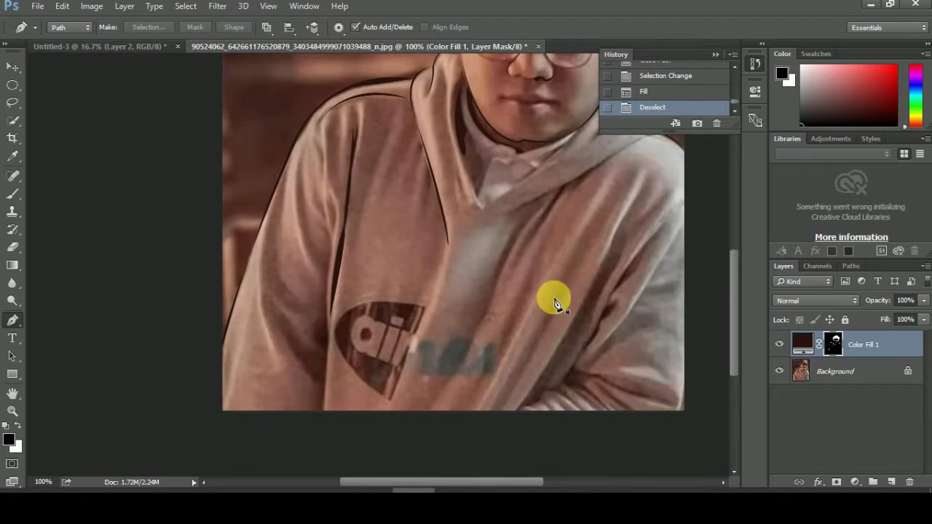
# Extend the left-sleeve fold path downward and curve it at the bottom.
pyautogui.scroll(-1, 270, 350)
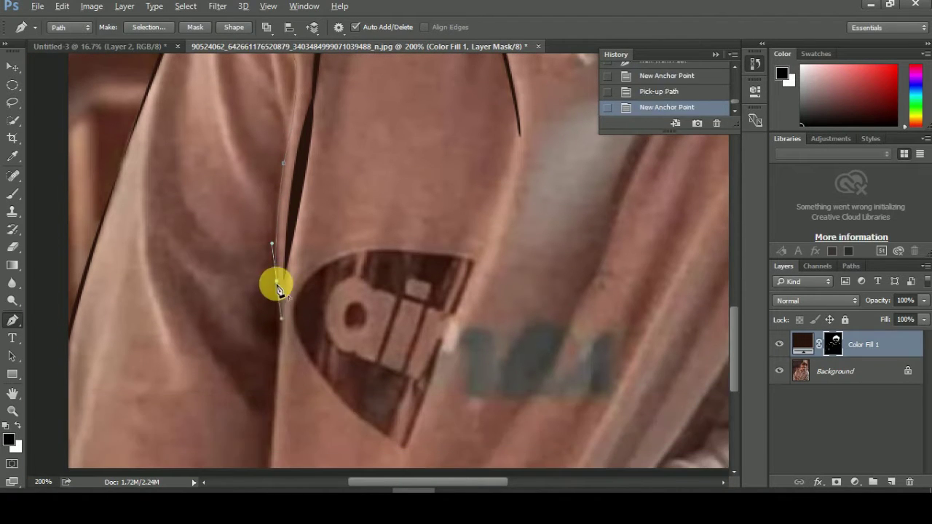
pyautogui.click(277, 302)
pyautogui.scroll(-1, 280, 366)
pyautogui.moveTo(256, 424); pyautogui.dragTo(272, 424)
pyautogui.scroll(1, 276, 247)
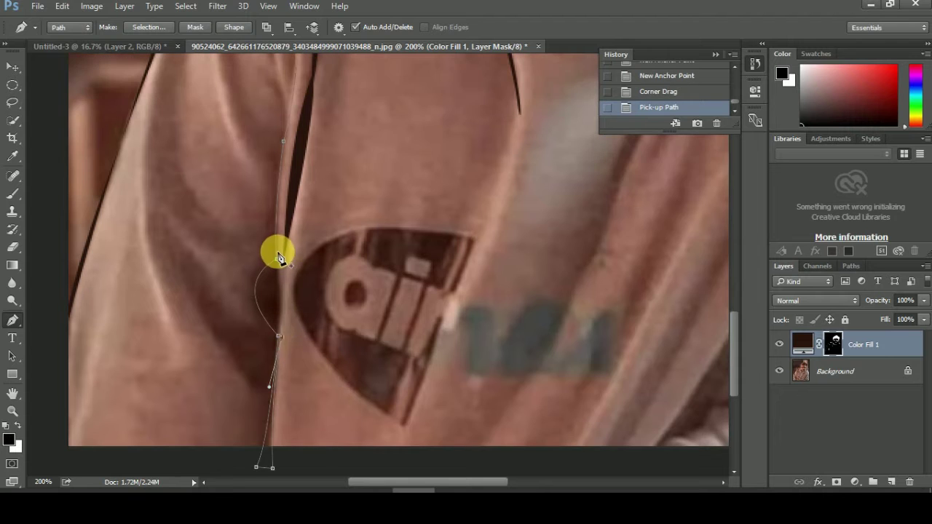
pyautogui.scroll(2, 284, 240)
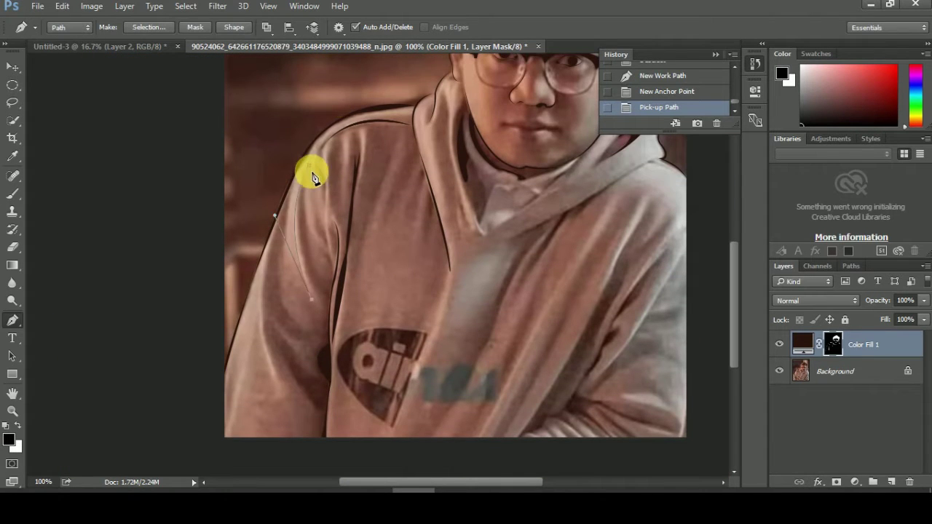
pyautogui.moveTo(309, 166); pyautogui.dragTo(308, 281)
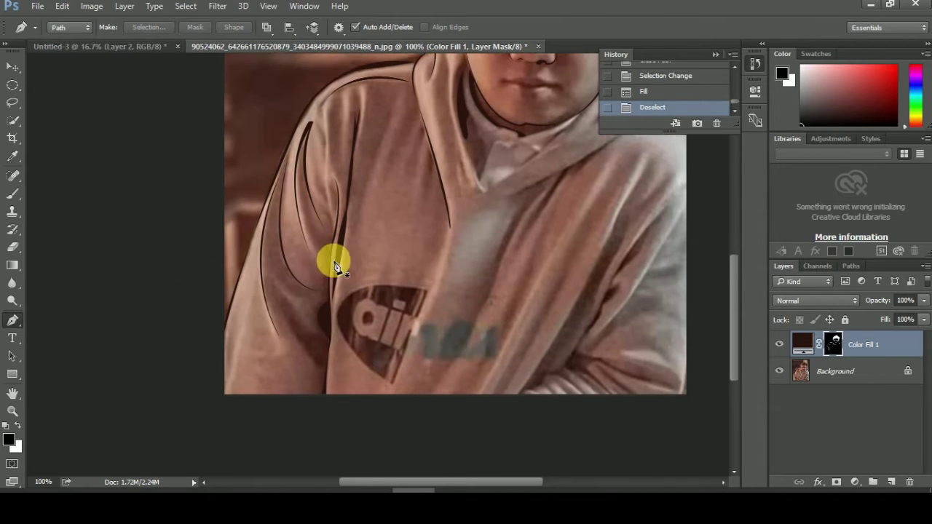
# Fill the left-sleeve fold with dark brown and deselect.
pyautogui.rightClick(287, 182)
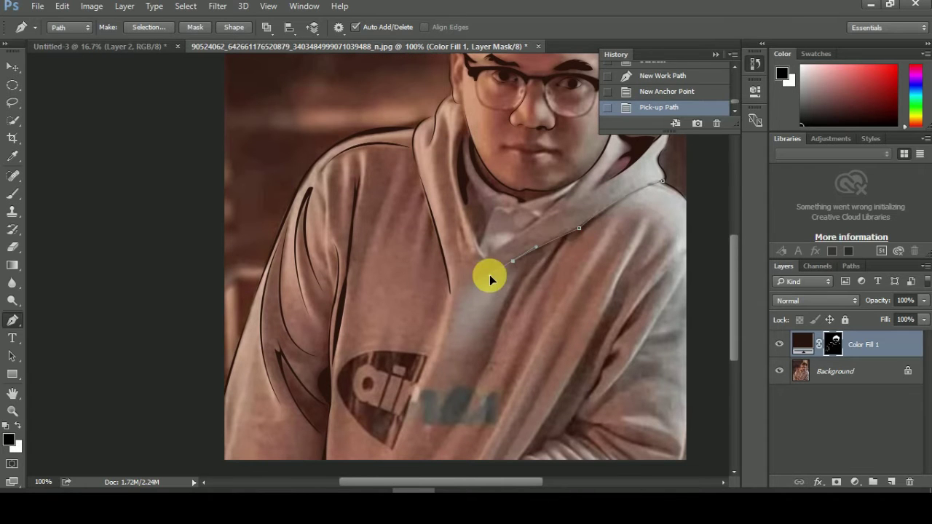
pyautogui.rightClick(664, 184)
pyautogui.click(547, 146)
pyautogui.hotkey('alt', 'BackSpace')
pyautogui.hotkey('ctrl', 'd')
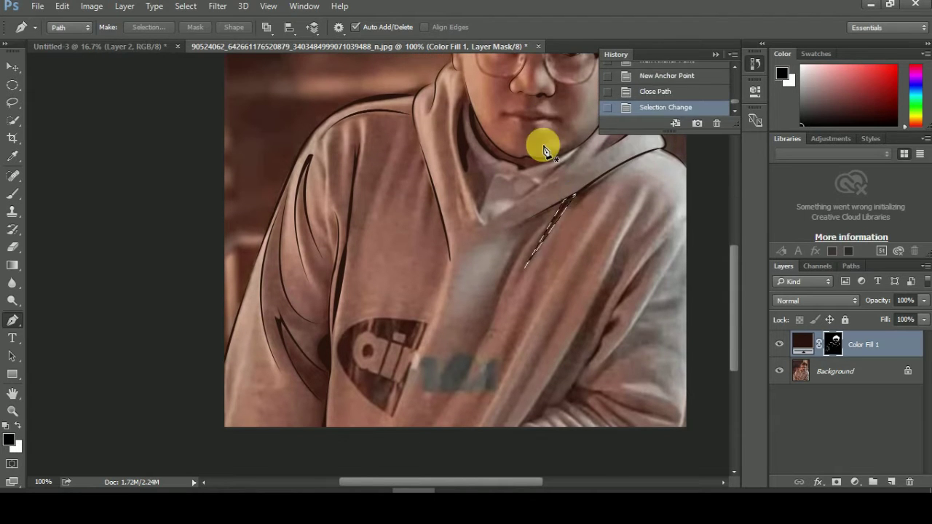
# Draw a dark brown fold line across the chest.
pyautogui.click(543, 225)
pyautogui.scroll(-1, 476, 355)
pyautogui.rightClick(499, 297)
pyautogui.click(576, 167)
pyautogui.press('Return')
pyautogui.hotkey('alt', 'BackSpace')
pyautogui.hotkey('ctrl', 'd')
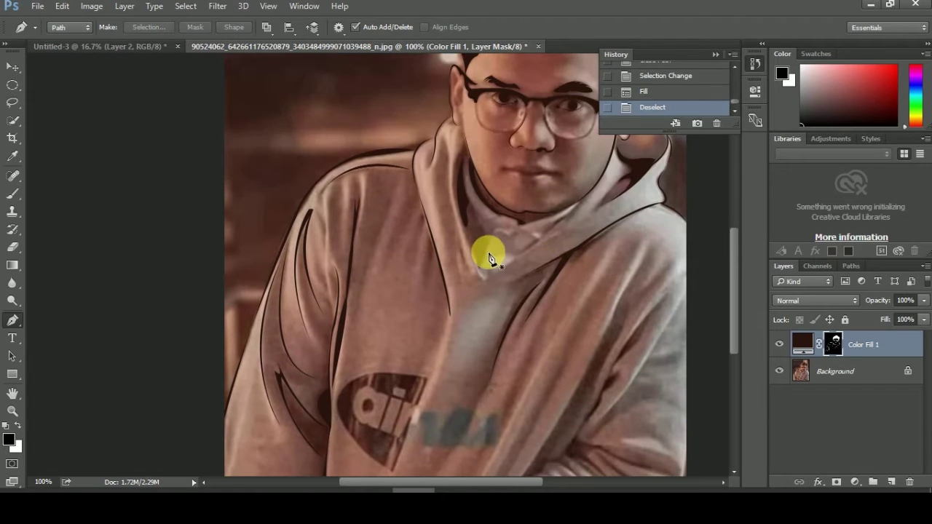
# Close a fold path on the hoodie's right sleeve and make it a selection.
pyautogui.scroll(3, 543, 394)
pyautogui.rightClick(542, 393)
pyautogui.press('Escape')
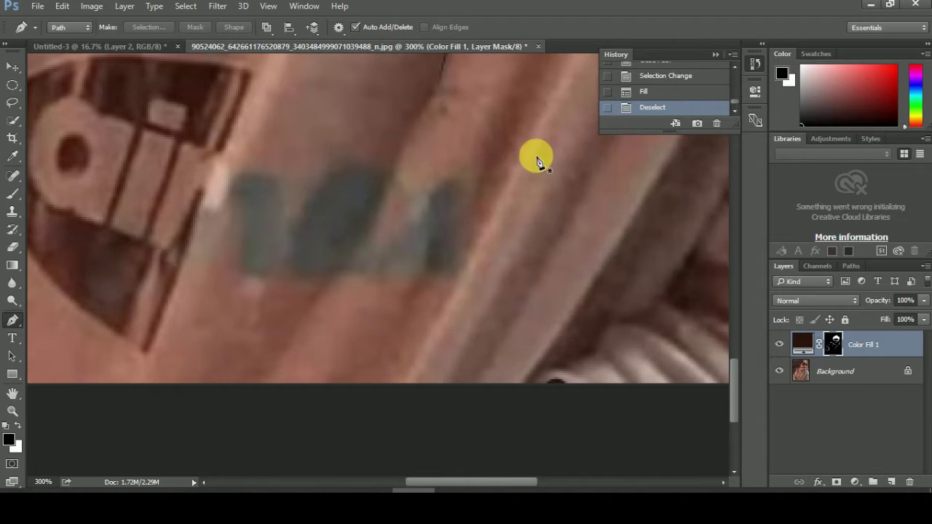
pyautogui.hscroll(3, 343, 369)
pyautogui.moveTo(368, 386); pyautogui.dragTo(324, 358)
pyautogui.click(374, 355)
pyautogui.hotkey('ctrl', 'Return')
# Trace another right-sleeve fold and fill it with dark brown.
pyautogui.click(329, 354)
pyautogui.scroll(-2, 330, 356)
pyautogui.moveTo(455, 306); pyautogui.dragTo(559, 417)
pyautogui.hotkey('ctrl', 'Return')
pyautogui.hotkey('shift', 'F5')
pyautogui.click(545, 138)
pyautogui.hotkey('ctrl', 'd')
# Outline the right cuff with a curved path running past the image edge.
pyautogui.moveTo(262, 300); pyautogui.dragTo(288, 282)
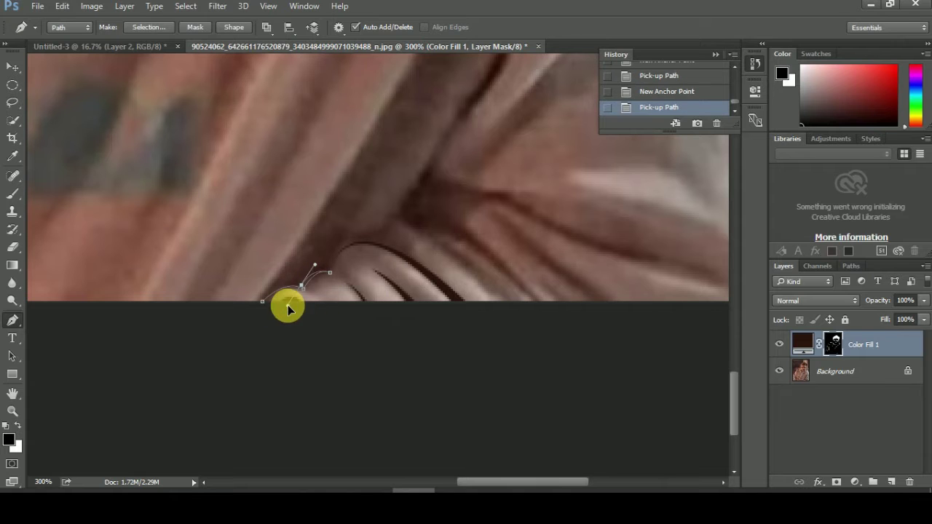
pyautogui.hotkey('ctrl', 'alt', 'z')
pyautogui.hotkey('ctrl', 'alt', 'z')
pyautogui.hotkey('ctrl', 'alt', 'z')
pyautogui.scroll(1, 514, 228)
pyautogui.click(377, 279)
pyautogui.moveTo(429, 286); pyautogui.dragTo(447, 300)
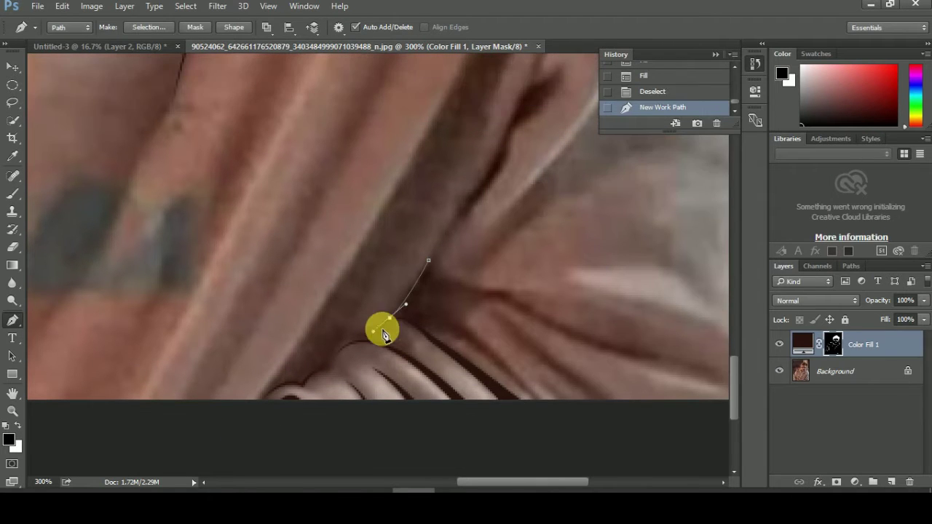
pyautogui.moveTo(537, 357); pyautogui.dragTo(592, 439)
pyautogui.hscroll(3, 622, 302)
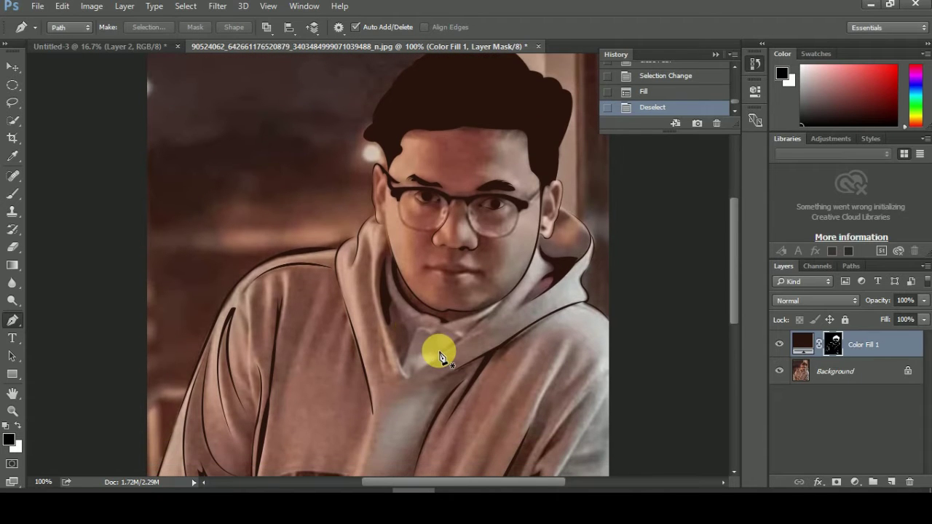
# Add a peach Solid Color fill layer above the photo layer.
pyautogui.click(835, 372)
pyautogui.click(9, 439)
pyautogui.click(401, 156)
pyautogui.click(410, 323)
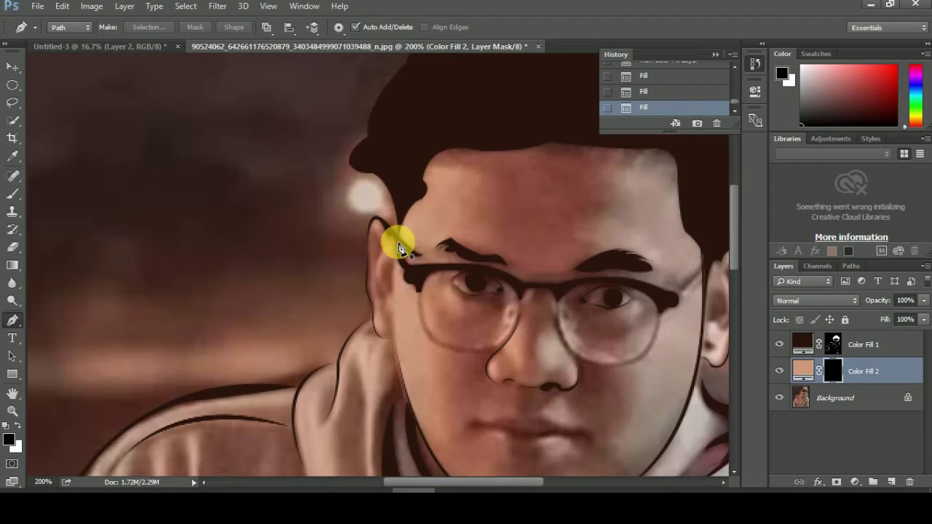
# Trace the face outline around the ear up to the hairline and close it.
pyautogui.moveTo(368, 246); pyautogui.dragTo(365, 302)
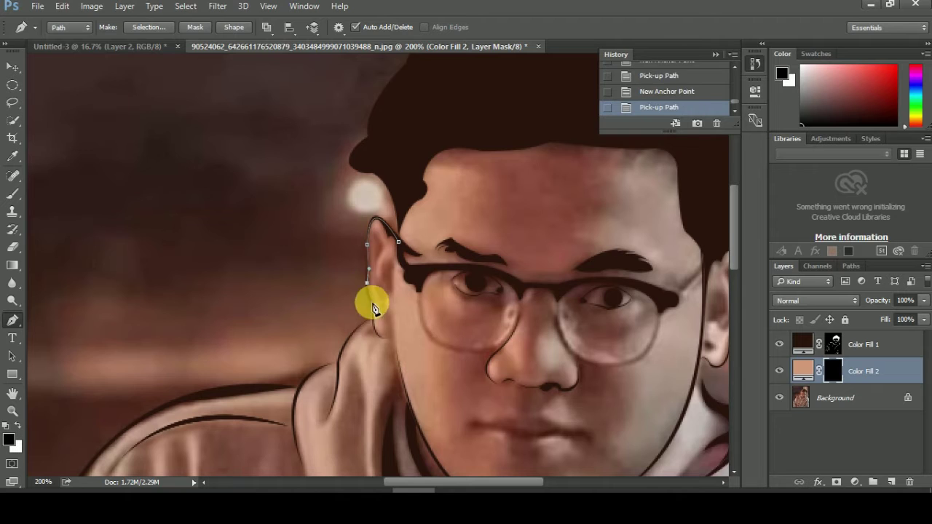
pyautogui.keyDown('alt'); pyautogui.scroll(3, 362, 350); pyautogui.keyUp('alt')
pyautogui.keyDown('alt'); pyautogui.scroll(-5, 450, 359); pyautogui.keyUp('alt')
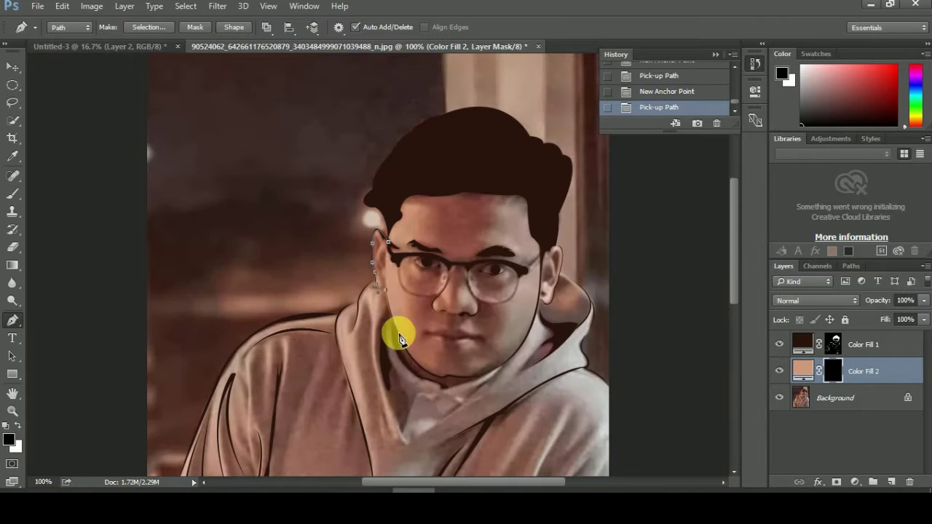
pyautogui.keyDown('alt'); pyautogui.scroll(2, 504, 370); pyautogui.keyUp('alt')
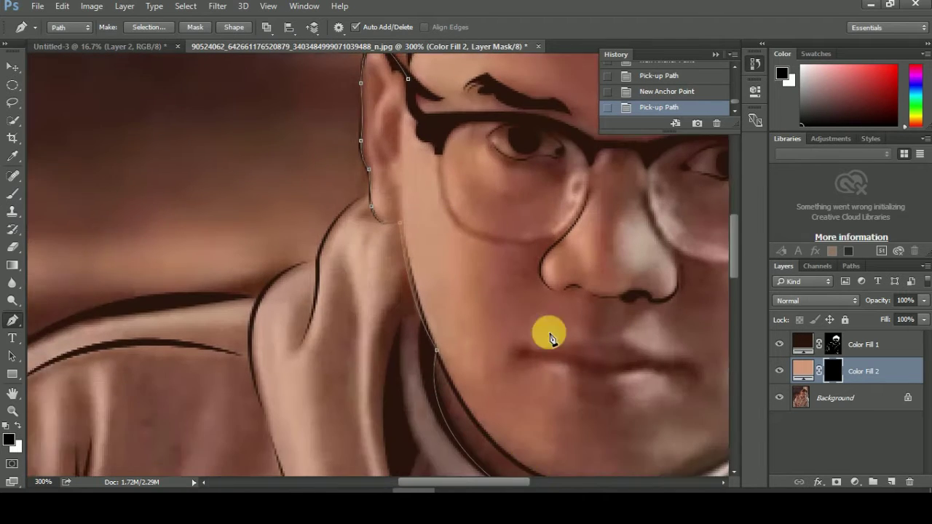
pyautogui.keyDown('alt'); pyautogui.scroll(2, 547, 333); pyautogui.keyUp('alt')
pyautogui.scroll(5, 427, 197)
pyautogui.moveTo(474, 273); pyautogui.dragTo(476, 212)
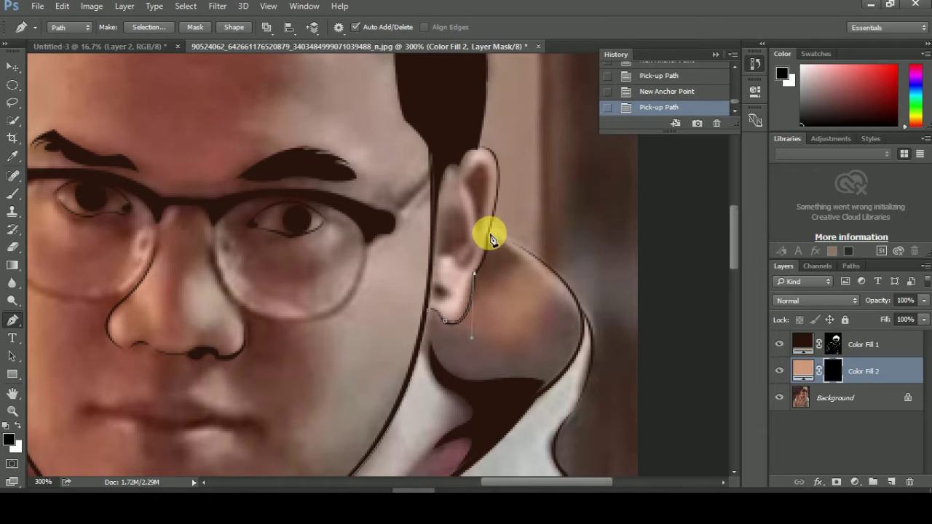
pyautogui.scroll(2, 493, 238)
pyautogui.click(401, 121)
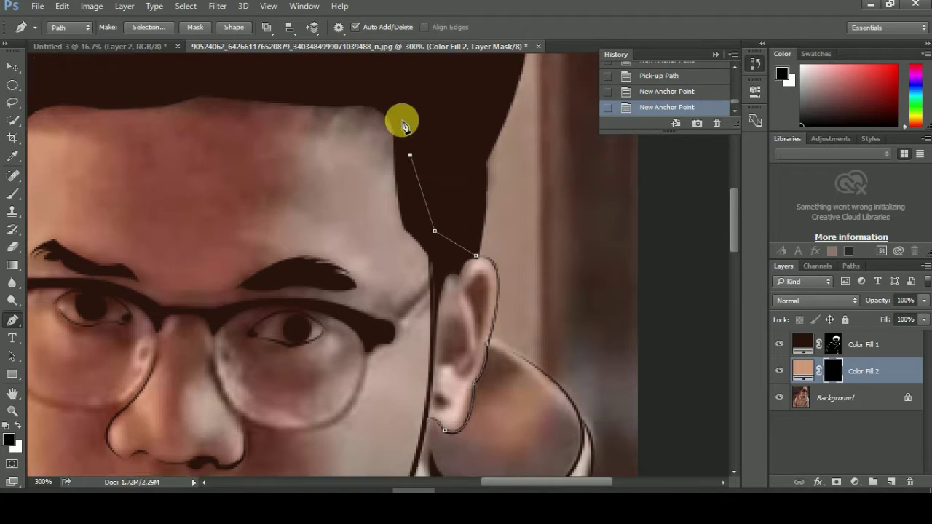
pyautogui.keyDown('alt'); pyautogui.scroll(-1, 401, 121); pyautogui.keyUp('alt')
pyautogui.click(114, 250)
# Fill the face outline with the peach skin colour and deselect.
pyautogui.hotkey('ctrl', 'Return')
pyautogui.hotkey('alt', 'BackSpace')
pyautogui.hotkey('ctrl', 'BackSpace')
pyautogui.hotkey('ctrl', 'd')
pyautogui.keyDown('alt'); pyautogui.scroll(-2, 530, 142); pyautogui.keyUp('alt')
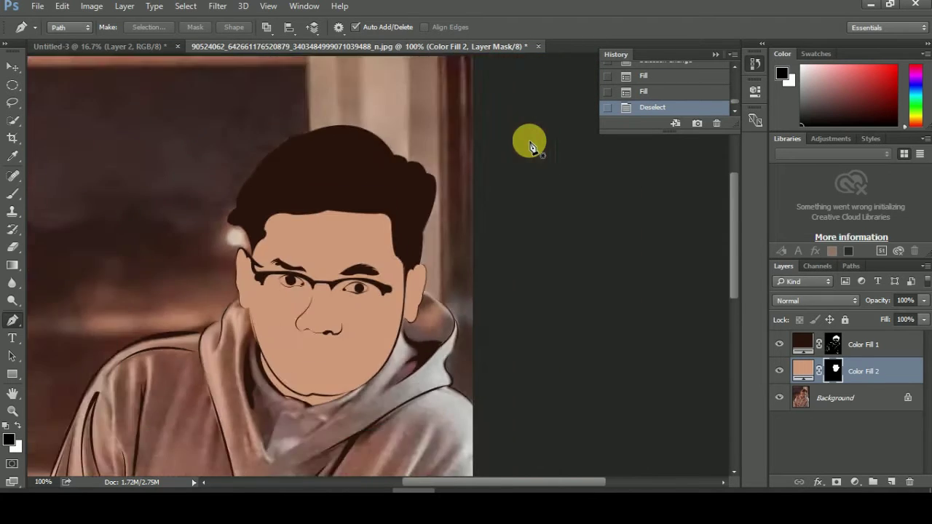
pyautogui.keyDown('alt'); pyautogui.scroll(3, 364, 377); pyautogui.keyUp('alt')
# Erase stray skin colour along the jaw and check the fill with the photo hidden.
pyautogui.press('e')
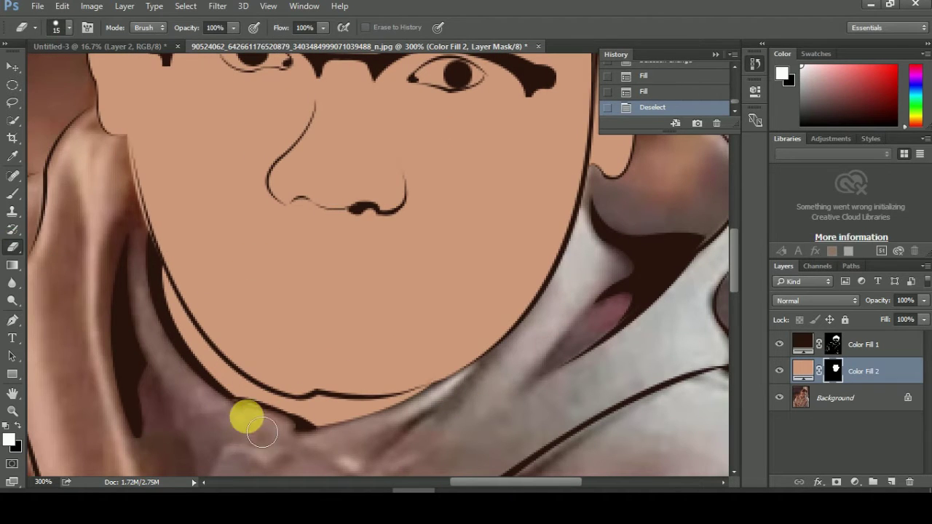
pyautogui.scroll(3, 136, 320)
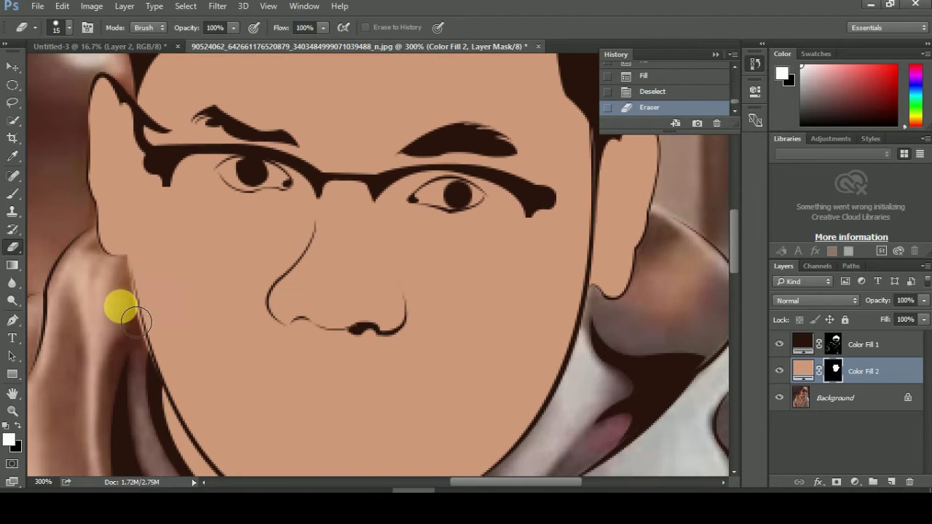
pyautogui.keyDown('alt'); pyautogui.scroll(2, 135, 361); pyautogui.keyUp('alt')
pyautogui.moveTo(135, 361); pyautogui.dragTo(391, 435)
pyautogui.hotkey('ctrl', '0')
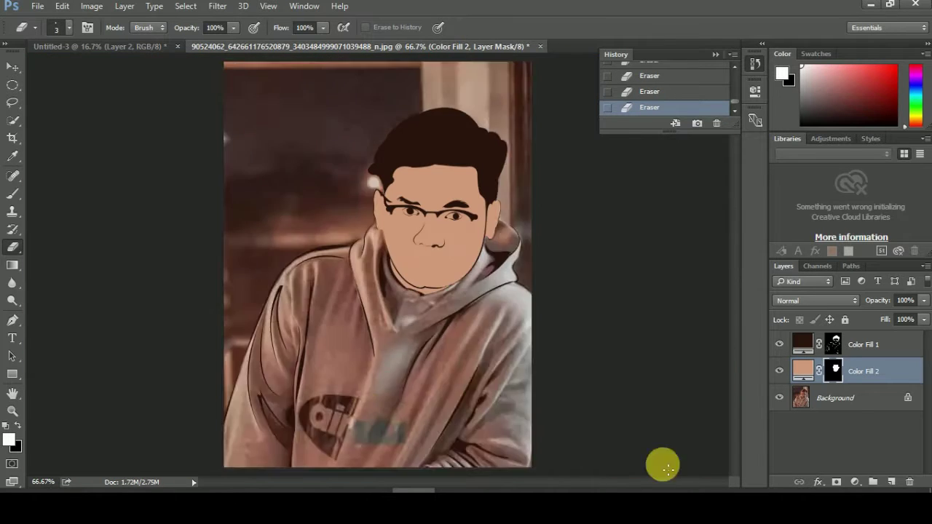
pyautogui.click(779, 398)
pyautogui.hotkey('alt', ']')
pyautogui.keyDown('alt'); pyautogui.scroll(4, 534, 261); pyautogui.keyUp('alt')
# Hide the skin fill and fill a dark outline stroke around the eye.
pyautogui.keyDown('alt'); pyautogui.scroll(5, 474, 242); pyautogui.keyUp('alt')
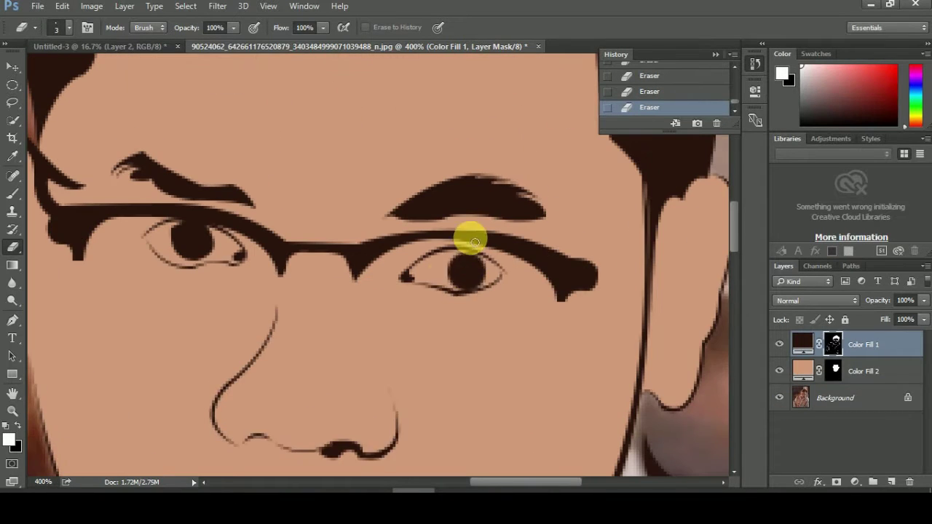
pyautogui.click(779, 376)
pyautogui.click(520, 260)
pyautogui.click(471, 302)
pyautogui.click(451, 289)
pyautogui.click(539, 138)
pyautogui.hotkey('alt', 'BackSpace')
pyautogui.hotkey('alt', 'BackSpace')
pyautogui.hotkey('ctrl', 'd')
pyautogui.hotkey('ctrl', '0')
# Trace the lip line from the mouth corner and fill it dark.
pyautogui.click(780, 370)
pyautogui.keyDown('alt'); pyautogui.scroll(5, 415, 292); pyautogui.keyUp('alt')
pyautogui.click(311, 225)
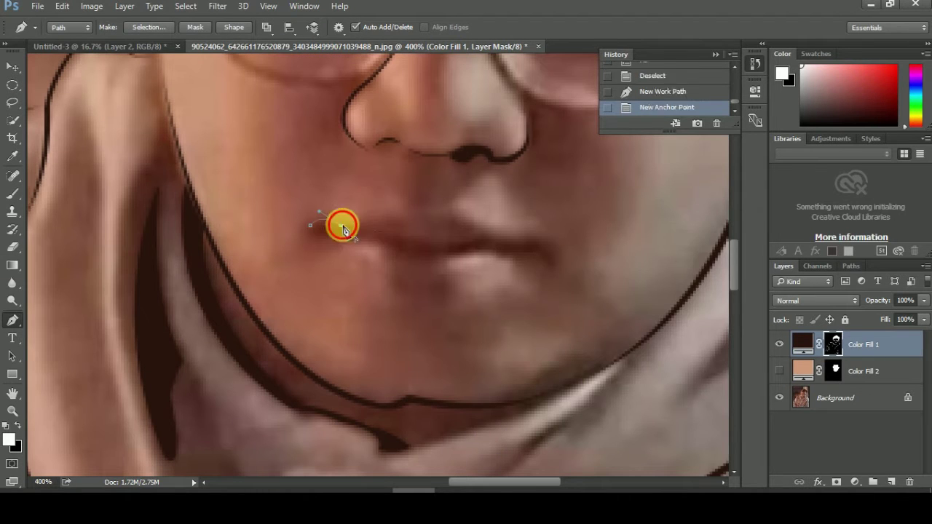
pyautogui.click(402, 243)
pyautogui.moveTo(483, 233); pyautogui.dragTo(527, 214)
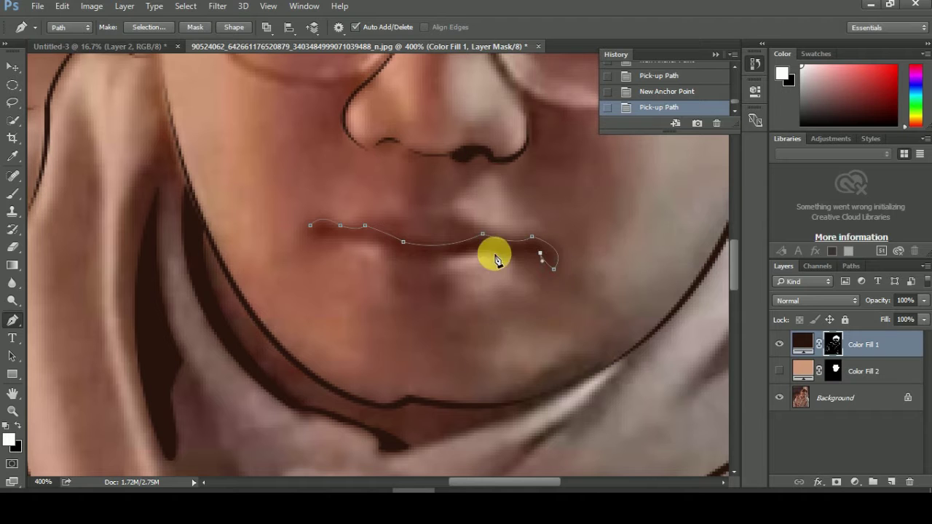
pyautogui.rightClick(315, 247)
pyautogui.click(406, 181)
pyautogui.press('Return')
pyautogui.hotkey('alt', 'BackSpace')
pyautogui.hotkey('ctrl', 'd')
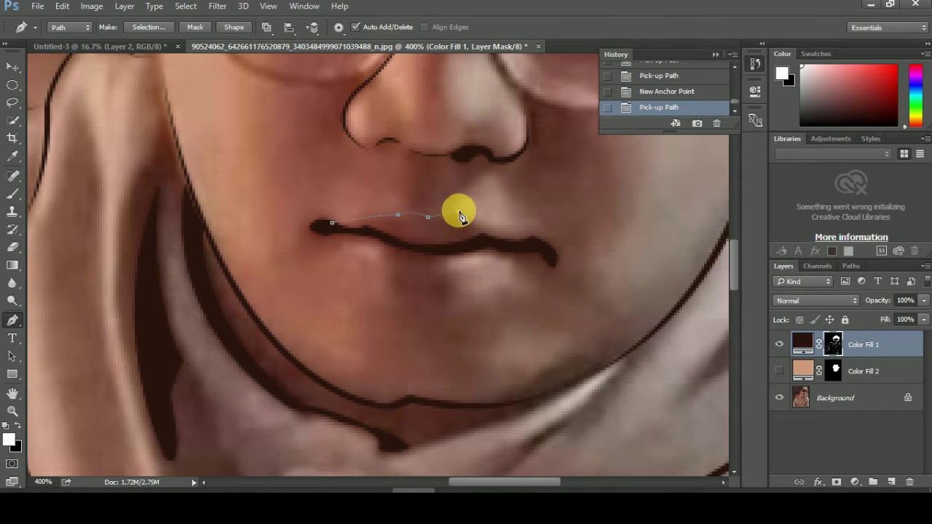
pyautogui.keyDown('alt'); pyautogui.scroll(2, 491, 227); pyautogui.keyUp('alt')
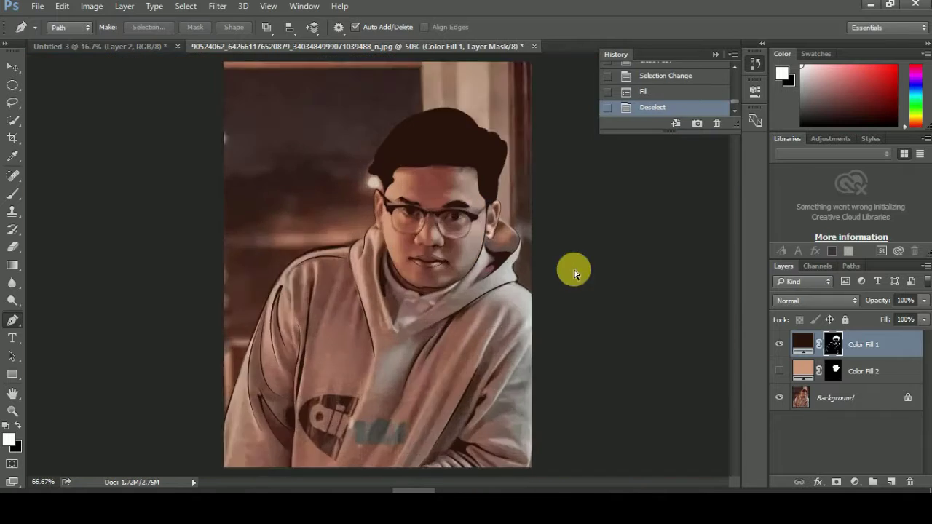
pyautogui.keyDown('alt'); pyautogui.scroll(4, 416, 264); pyautogui.keyUp('alt')
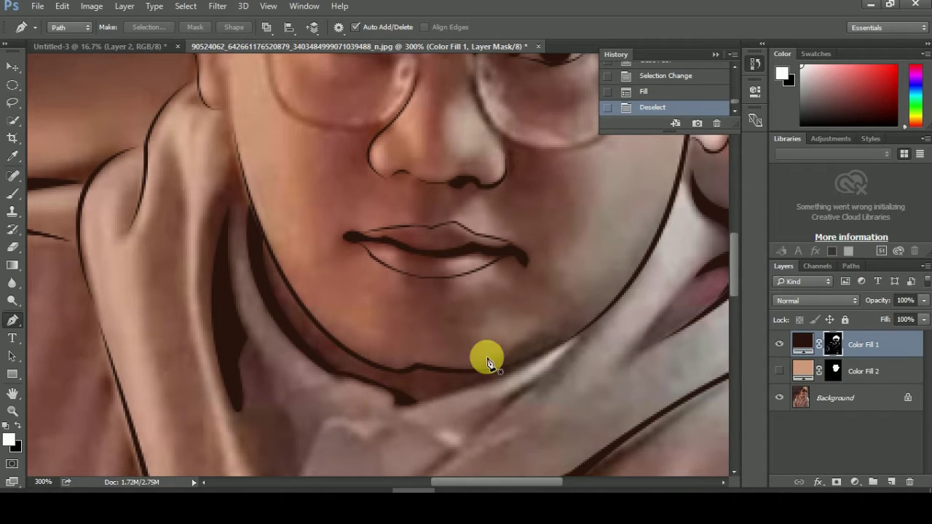
# Trace the upper lip shape from one mouth corner to the other.
pyautogui.click(856, 398)
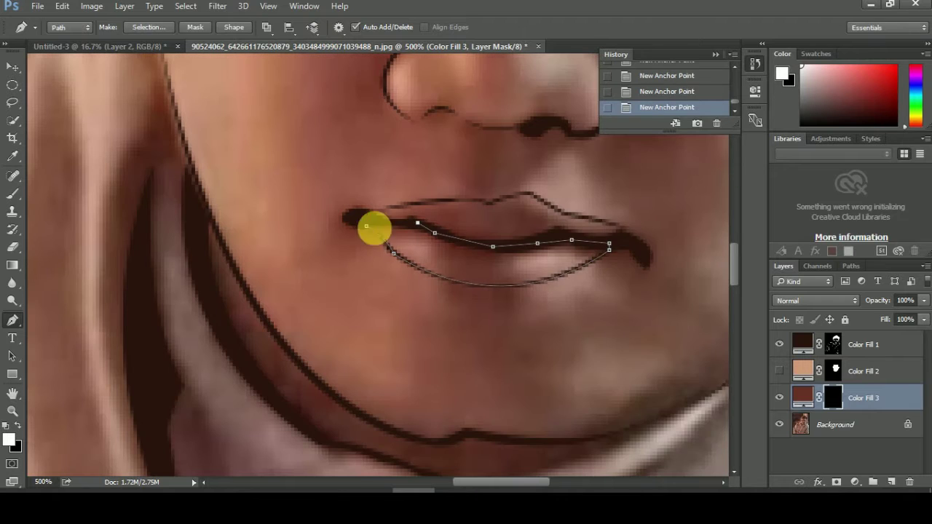
pyautogui.click(373, 212)
pyautogui.click(485, 205)
pyautogui.click(531, 194)
pyautogui.click(565, 212)
pyautogui.click(629, 227)
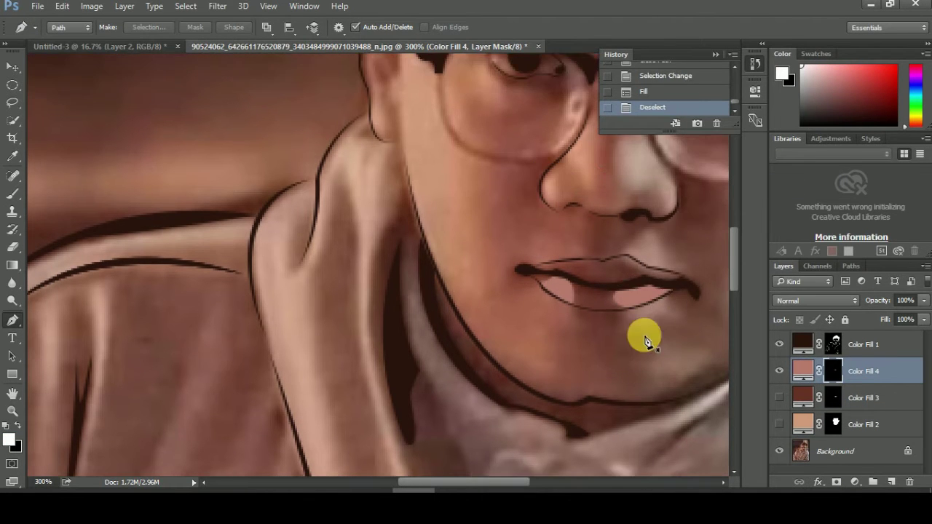
# Trace the lower lip and choose a soft pink for its Color Fill 4 layer.
pyautogui.scroll(1, 646, 341)
pyautogui.click(621, 282)
pyautogui.moveTo(679, 301); pyautogui.dragTo(700, 294)
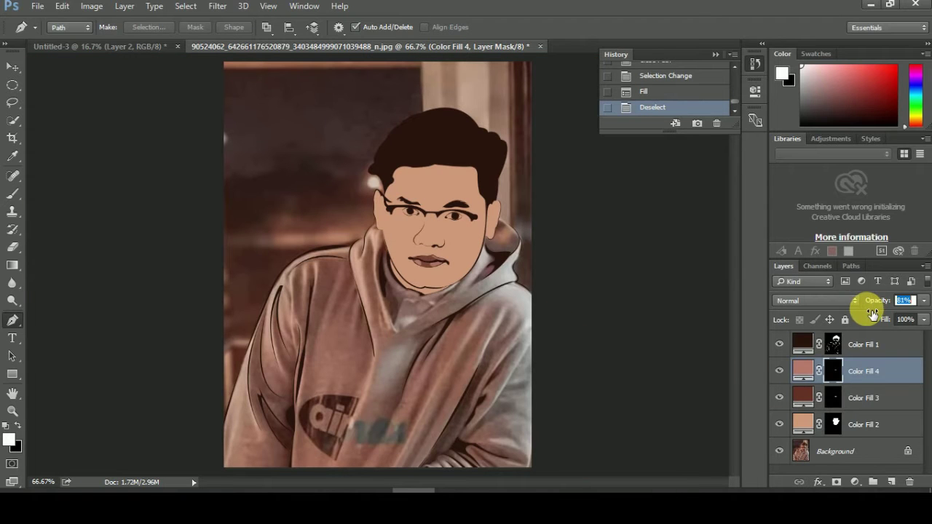
pyautogui.doubleClick(815, 373)
pyautogui.moveTo(663, 208)
pyautogui.mouseDown()
pyautogui.moveTo(697, 221)
pyautogui.moveTo(681, 230)
pyautogui.mouseUp()
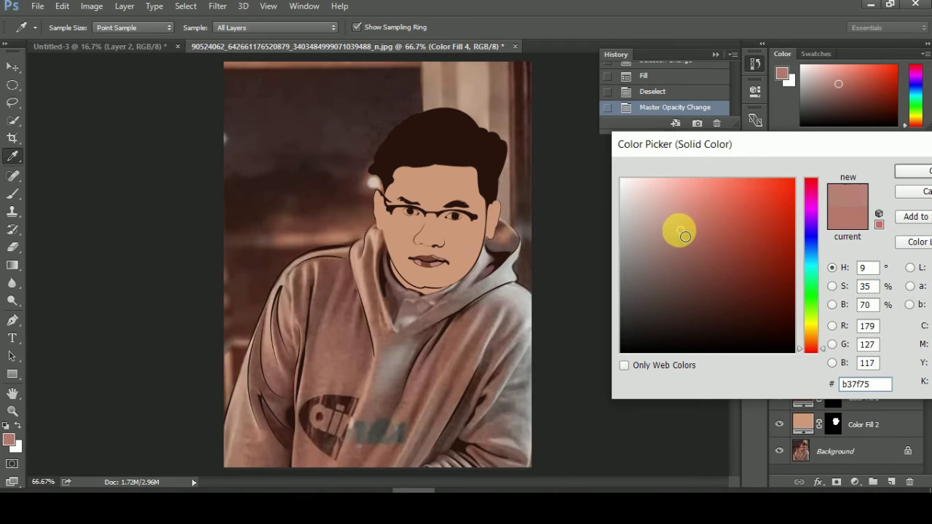
# Confirm the pink lip colour, set the shadow fill to 69% opacity, and hide skin.
pyautogui.press('Return')
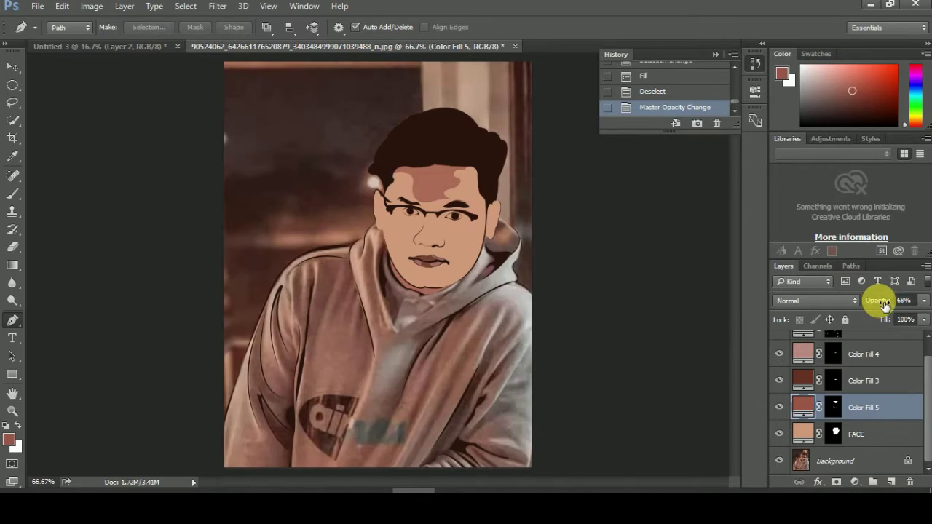
pyautogui.moveTo(884, 305); pyautogui.dragTo(926, 299)
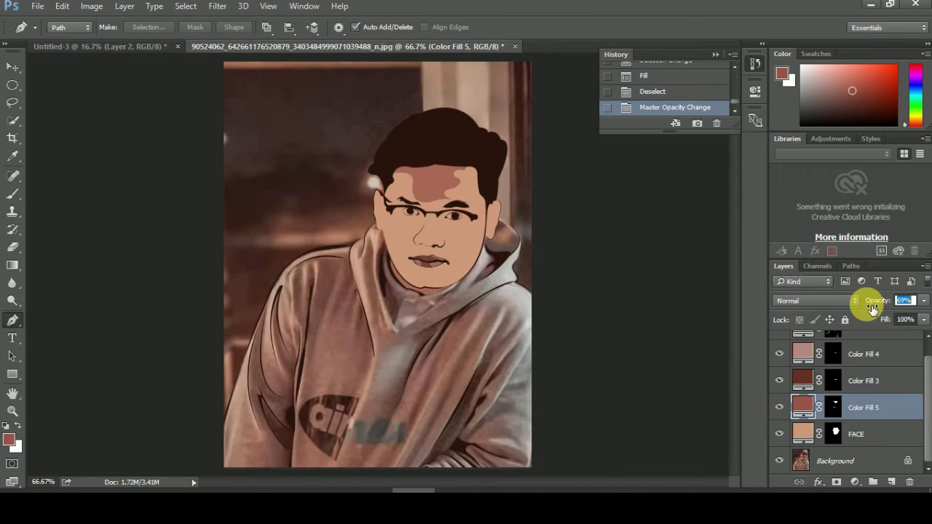
pyautogui.click(780, 433)
pyautogui.scroll(3, 444, 198)
# Trace a shadow shape from the nose around the face and fill it.
pyautogui.click(500, 213)
pyautogui.moveTo(489, 245); pyautogui.dragTo(508, 267)
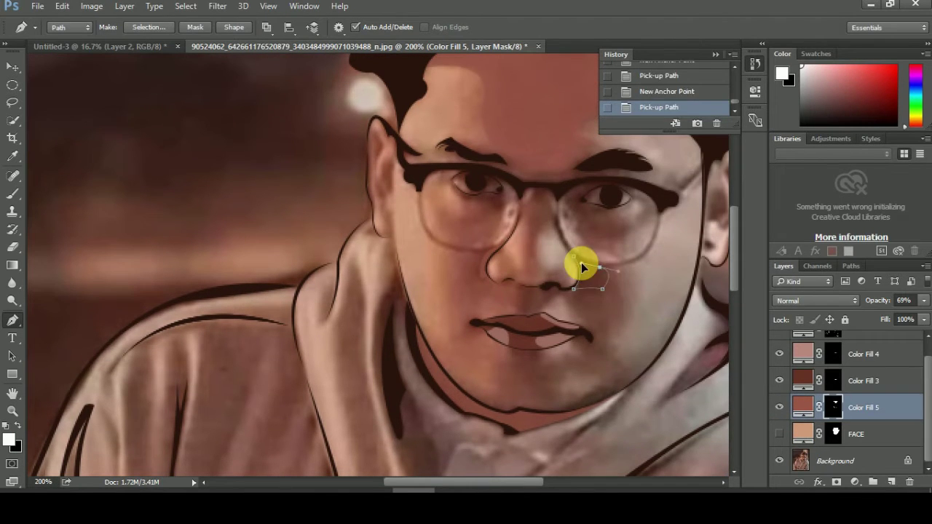
pyautogui.rightClick(583, 268)
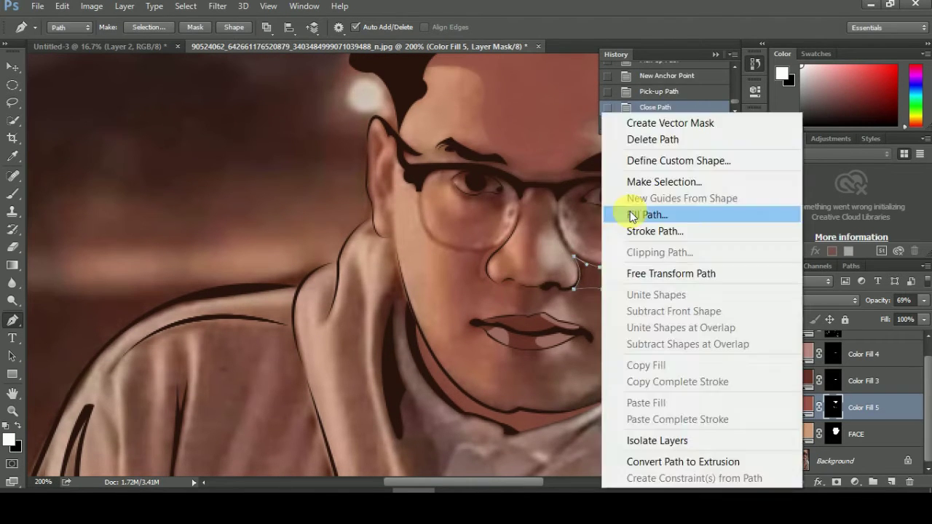
pyautogui.click(630, 212)
pyautogui.hotkey('ctrl', 'Return')
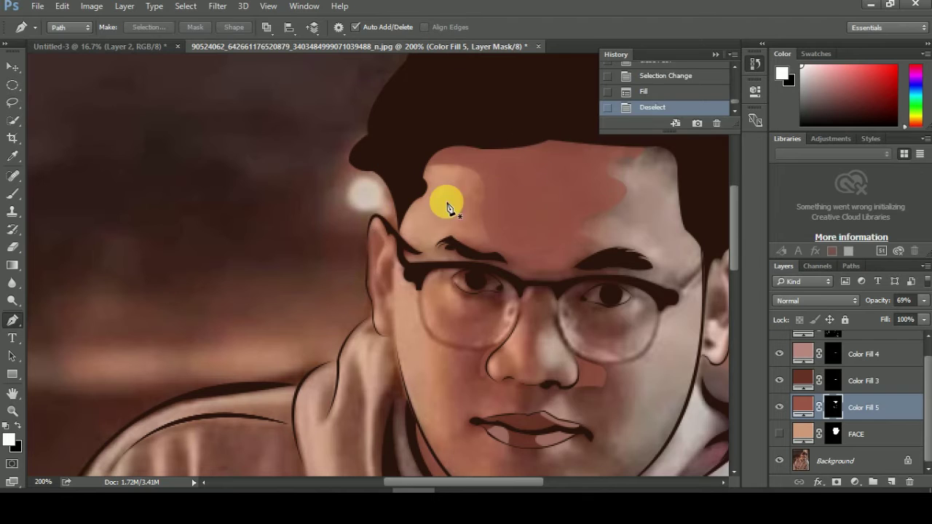
pyautogui.click(149, 27)
# Trace and fill a reddish shadow shape on the ear.
pyautogui.click(535, 139)
pyautogui.hotkey('alt', 'BackSpace')
pyautogui.hotkey('ctrl', 'd')
pyautogui.click(377, 282)
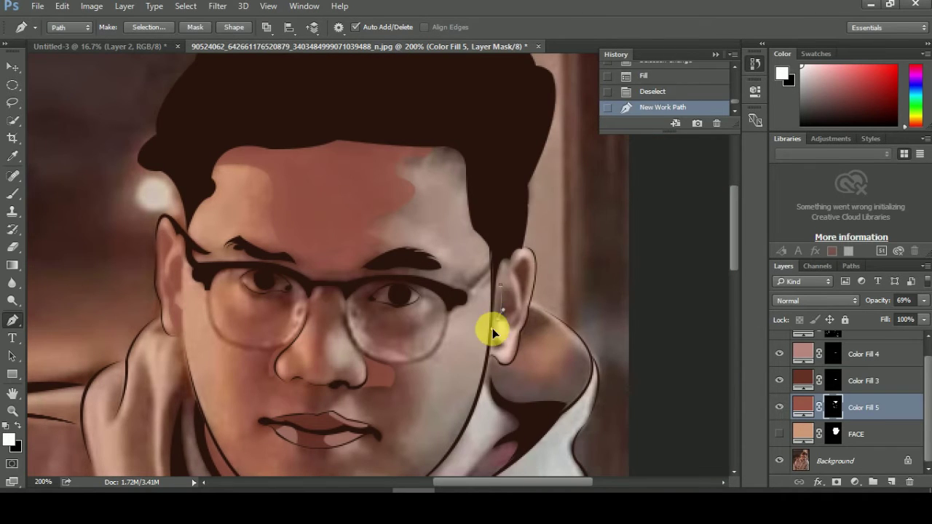
pyautogui.hotkey('ctrl', 'Return')
pyautogui.hotkey('alt', 'BackSpace')
# Raise the dark red lip fill (Color Fill 3) to 84% opacity and finish the ear fill.
pyautogui.click(823, 372)
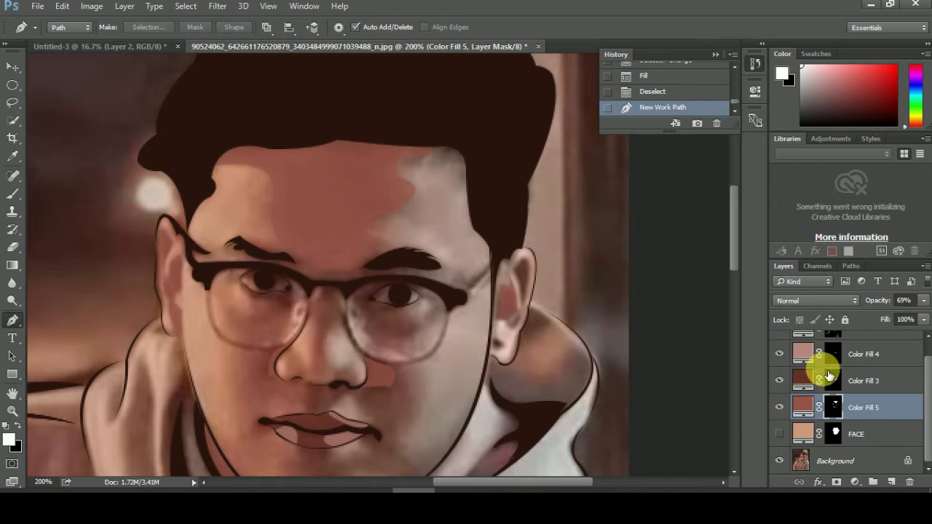
pyautogui.click(518, 304)
pyautogui.hotkey('ctrl', 'Return')
pyautogui.hotkey('alt', 'BackSpace')
pyautogui.hotkey('ctrl', '-')
# Zoom in on the face and confirm the sampled brown colour for the rims.
pyautogui.hotkey('ctrl', 'd')
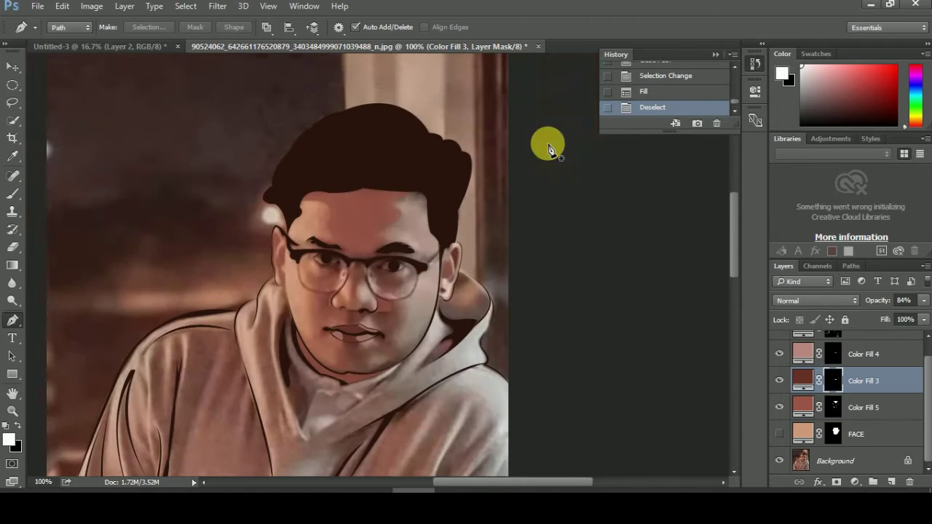
pyautogui.hotkey('ctrl', '-')
pyautogui.hotkey('ctrl', '-')
pyautogui.hotkey('ctrl', '+')
pyautogui.hotkey('ctrl', '+')
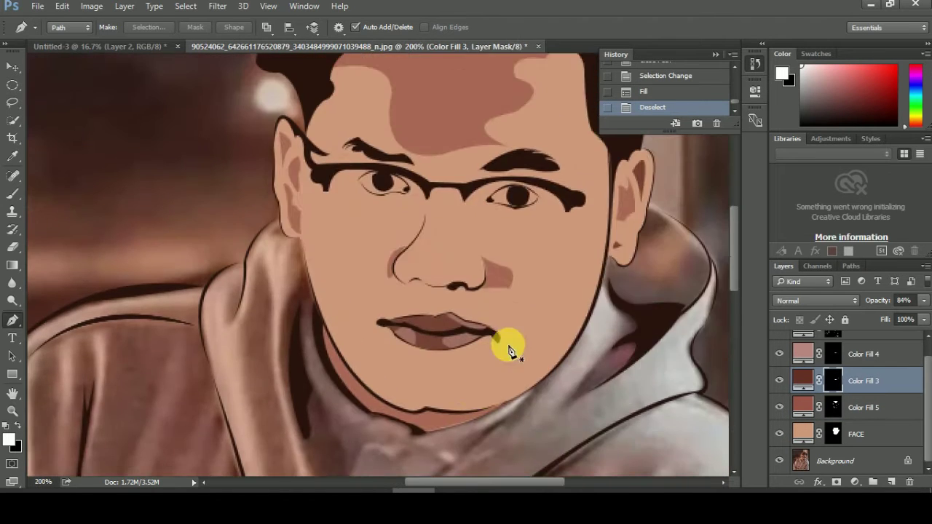
pyautogui.press('Return')
pyautogui.hotkey('ctrl', '+')
pyautogui.press('p')
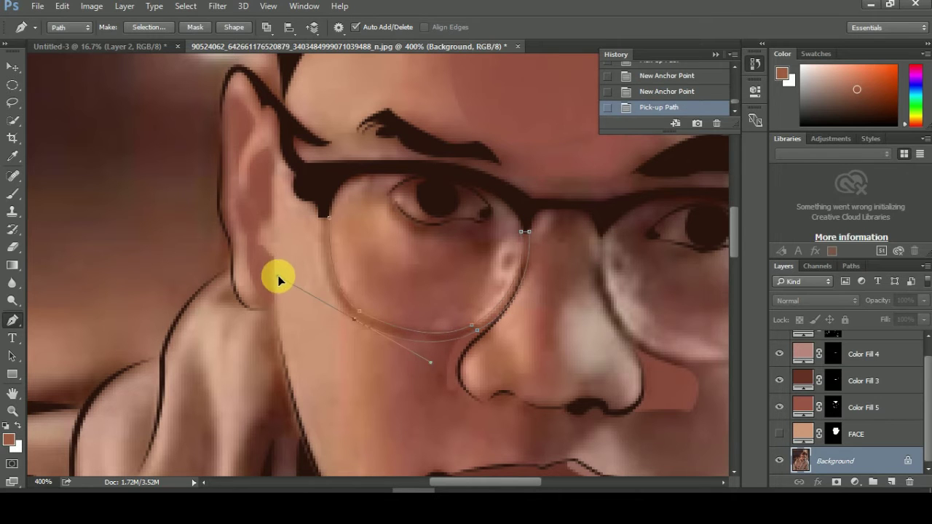
# Make a selection from the glasses path and fill it, then undo the attempt.
pyautogui.rightClick(326, 218)
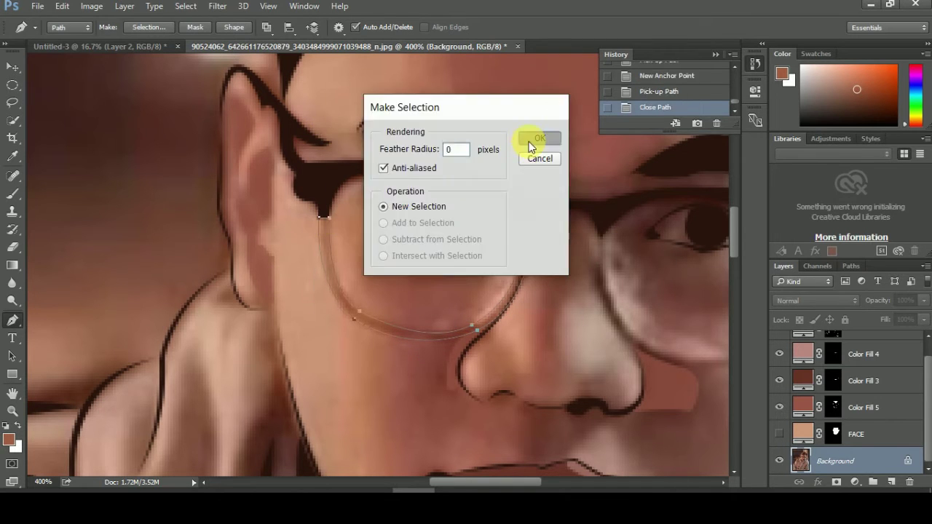
pyautogui.click(537, 136)
pyautogui.hotkey('alt', 'BackSpace')
pyautogui.hotkey('ctrl', 'd')
pyautogui.click(780, 434)
pyautogui.hotkey('ctrl', 'z')
# Add a new brown Solid Color fill layer above FACE, zoomed in on the glasses.
pyautogui.click(12, 437)
pyautogui.press('Escape')
pyautogui.hotkey('ctrl', 'z')
pyautogui.moveTo(853, 406); pyautogui.dragTo(853, 419)
pyautogui.click(780, 434)
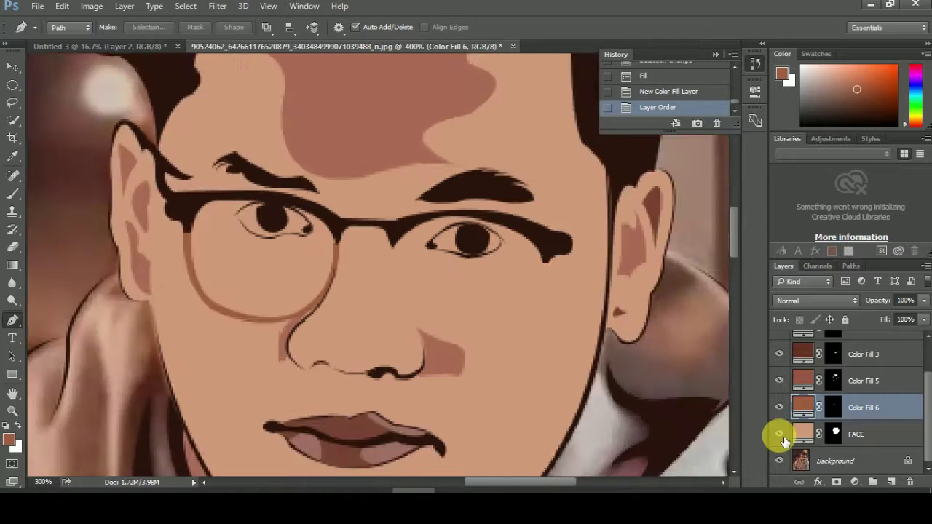
pyautogui.hotkey('ctrl', '+')
pyautogui.click(482, 255)
# Trace the lens rims with the Pen tool and fill them brown in the mask.
pyautogui.moveTo(544, 480); pyautogui.dragTo(577, 480)
pyautogui.moveTo(535, 282); pyautogui.dragTo(537, 70)
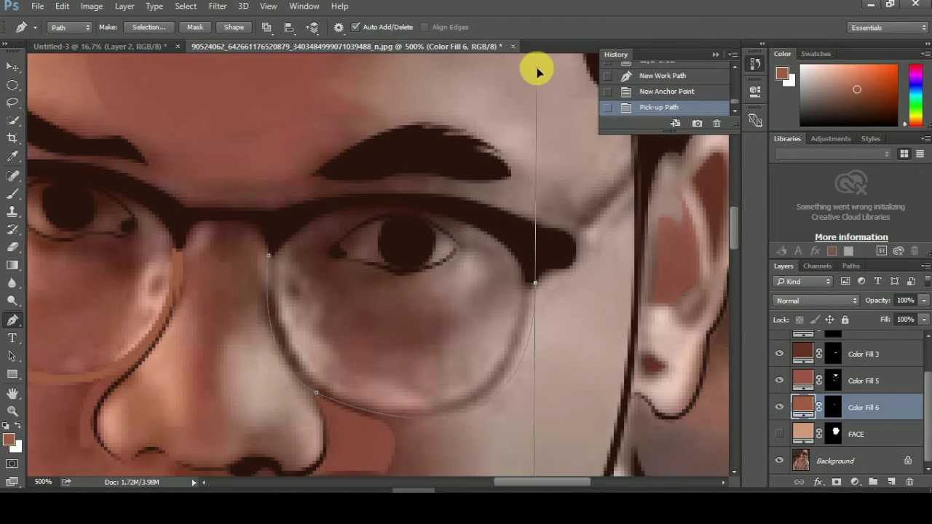
pyautogui.moveTo(303, 359); pyautogui.dragTo(157, 212)
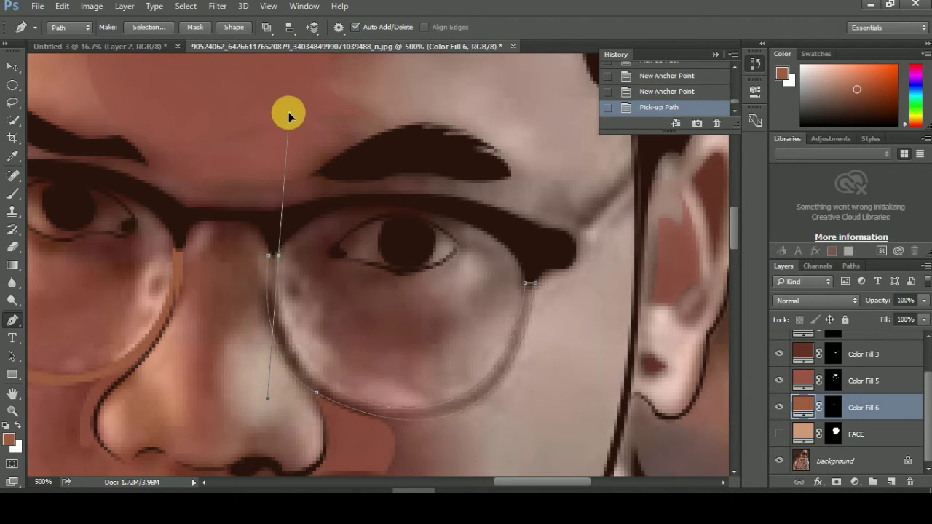
pyautogui.click(270, 260)
pyautogui.hotkey('ctrl', 'Return')
pyautogui.click(833, 408)
pyautogui.hotkey('alt', 'BackSpace')
pyautogui.hotkey('ctrl', 'd')
pyautogui.hotkey('ctrl', '0')
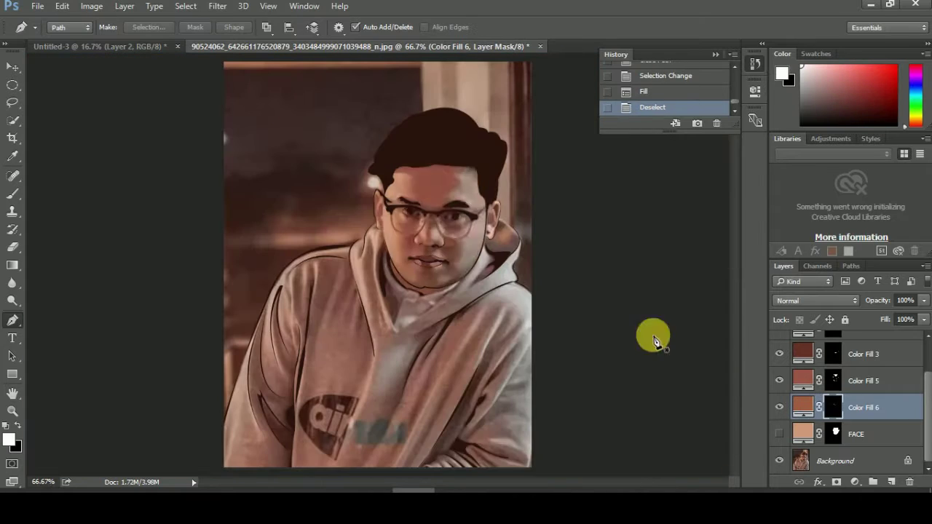
# Add a black-masked white fill layer above FACE, with the left lens filled.
pyautogui.hotkey('ctrl', '+')
pyautogui.hotkey('ctrl', '+')
pyautogui.click(832, 435)
pyautogui.hotkey('alt', 'BackSpace')
pyautogui.click(441, 300)
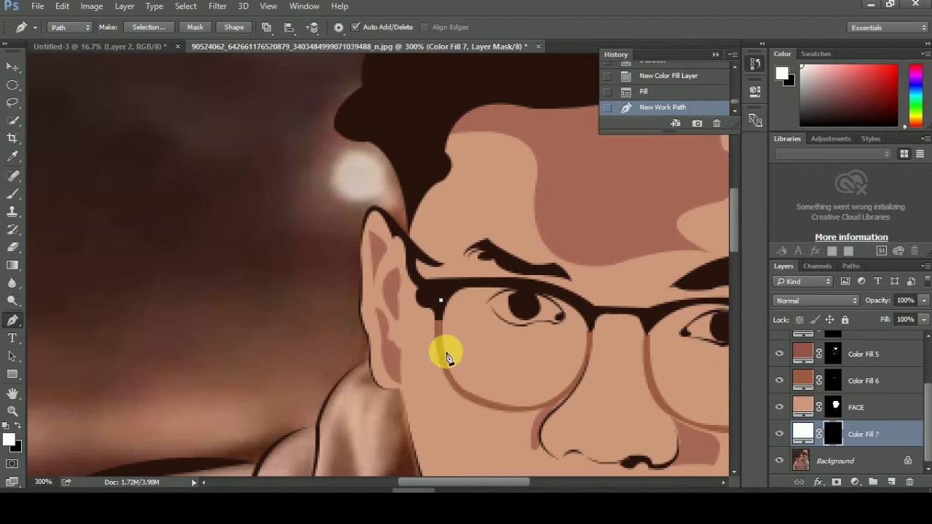
pyautogui.click(441, 300)
pyautogui.hotkey('ctrl', 'Return')
pyautogui.hotkey('alt', 'BackSpace')
pyautogui.hotkey('alt', 'BackSpace')
pyautogui.hotkey('alt', 'BackSpace')
pyautogui.moveTo(867, 435); pyautogui.dragTo(874, 395)
pyautogui.hotkey('ctrl', 'd')
# Set the lens tint to 20% opacity and fill the right lens in its mask.
pyautogui.moveTo(878, 300); pyautogui.dragTo(797, 308)
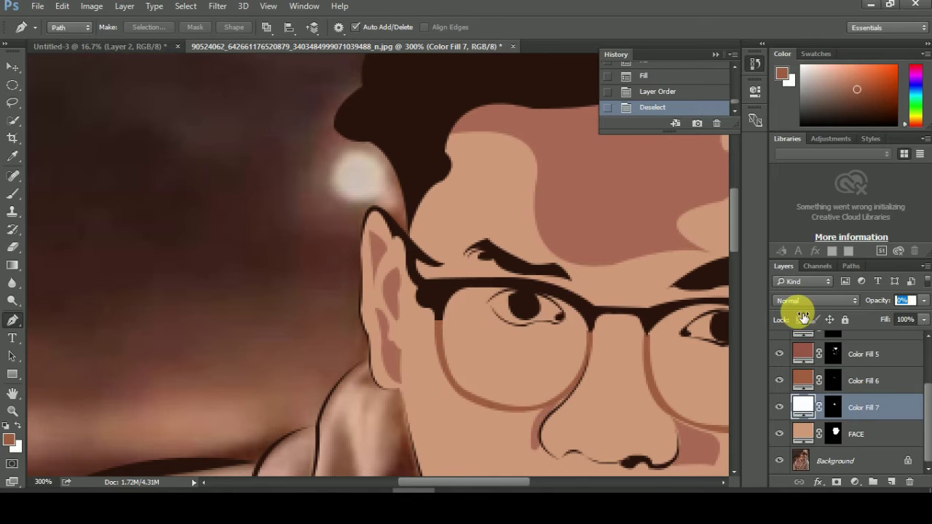
pyautogui.hotkey('ctrl', '-')
pyautogui.hotkey('ctrl', '-')
pyautogui.hotkey('ctrl', '+')
pyautogui.hotkey('ctrl', '+')
pyautogui.click(387, 298)
pyautogui.moveTo(411, 379); pyautogui.dragTo(440, 393)
pyautogui.rightClick(428, 303)
pyautogui.click(545, 142)
pyautogui.hotkey('alt', 'BackSpace')
pyautogui.hotkey('ctrl', 'd')
# Add a black-masked white fill layer for the eye whites and fill the right eye.
pyautogui.click(855, 483)
pyautogui.hotkey('ctrl', 'i')
pyautogui.click(471, 319)
pyautogui.moveTo(589, 318); pyautogui.dragTo(589, 316)
pyautogui.click(522, 338)
pyautogui.rightClick(472, 322)
pyautogui.click(623, 160)
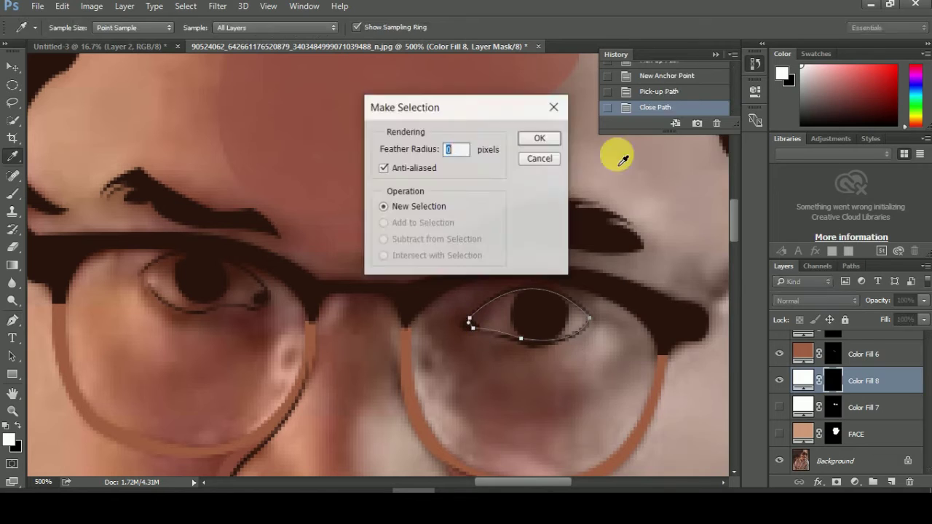
pyautogui.press('Return')
pyautogui.hotkey('alt', 'BackSpace')
pyautogui.hotkey('ctrl', 'd')
# Trace the left eye and fill it white in the same mask.
pyautogui.press('p')
pyautogui.click(145, 274)
pyautogui.moveTo(186, 311); pyautogui.dragTo(226, 311)
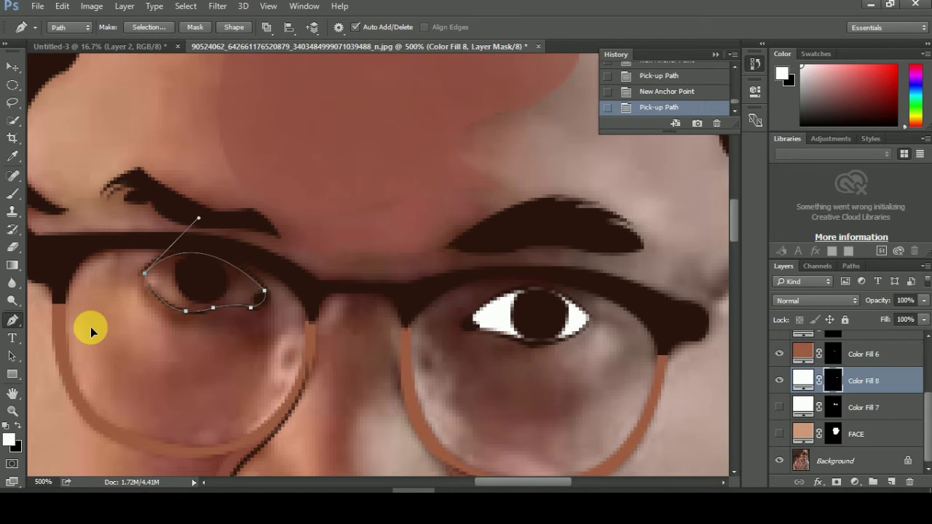
pyautogui.rightClick(204, 284)
pyautogui.click(531, 142)
pyautogui.hotkey('alt', 'BackSpace')
pyautogui.hotkey('ctrl', 'd')
pyautogui.hotkey('ctrl', '1')
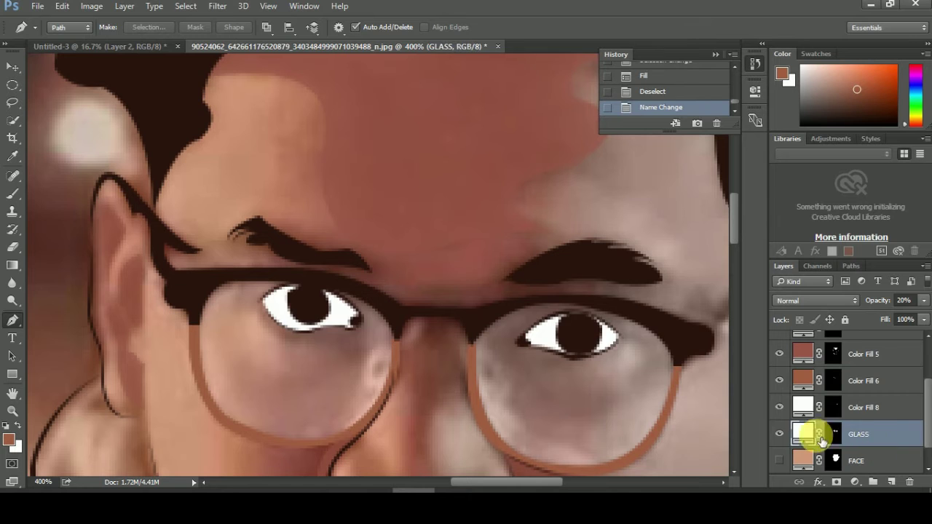
# Rename the eye whites layer EYES and hide the EYES and GLASS layers.
pyautogui.doubleClick(864, 407)
pyautogui.write('EYES')
pyautogui.press('Return')
pyautogui.scroll(-1, 787, 384)
pyautogui.moveTo(780, 380); pyautogui.dragTo(779, 407)
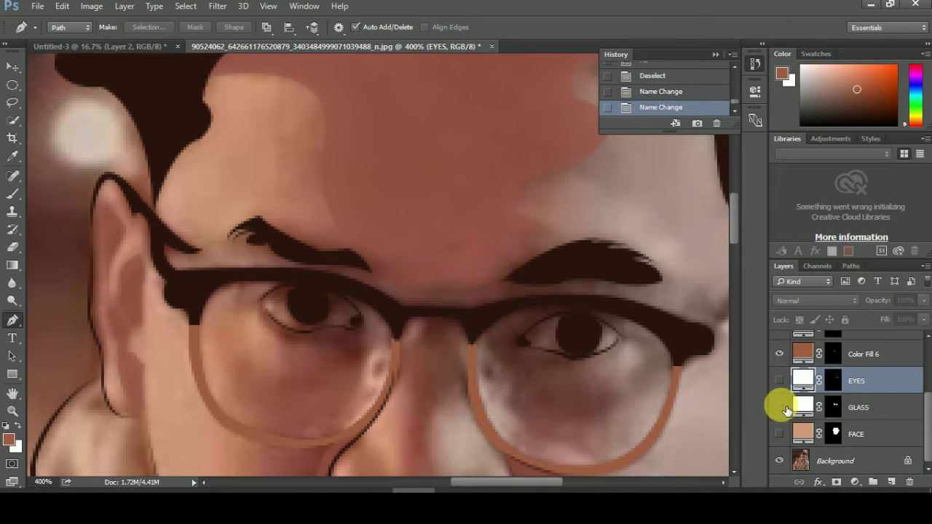
# Begin a Pen work path tracing the hoodie outline.
pyautogui.scroll(3, 787, 393)
pyautogui.scroll(-2, 323, 354)
pyautogui.click(518, 230)
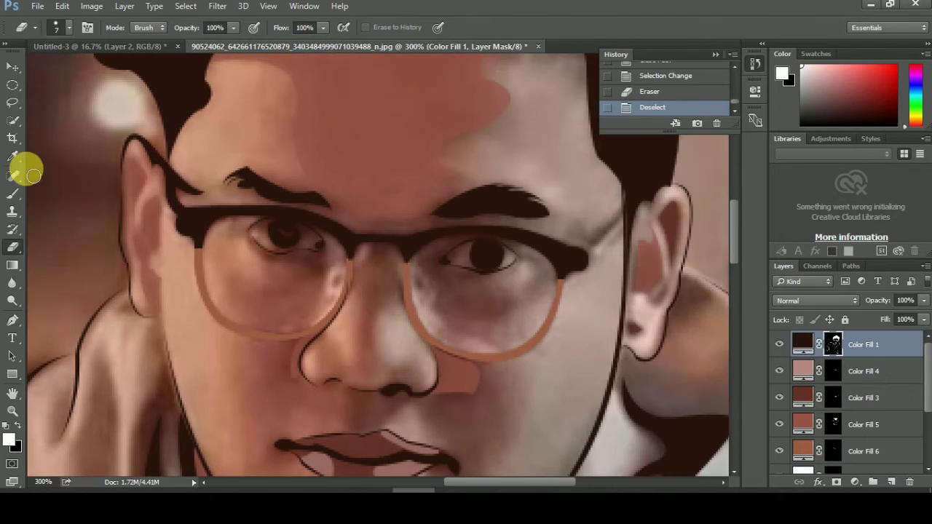
pyautogui.click(492, 261)
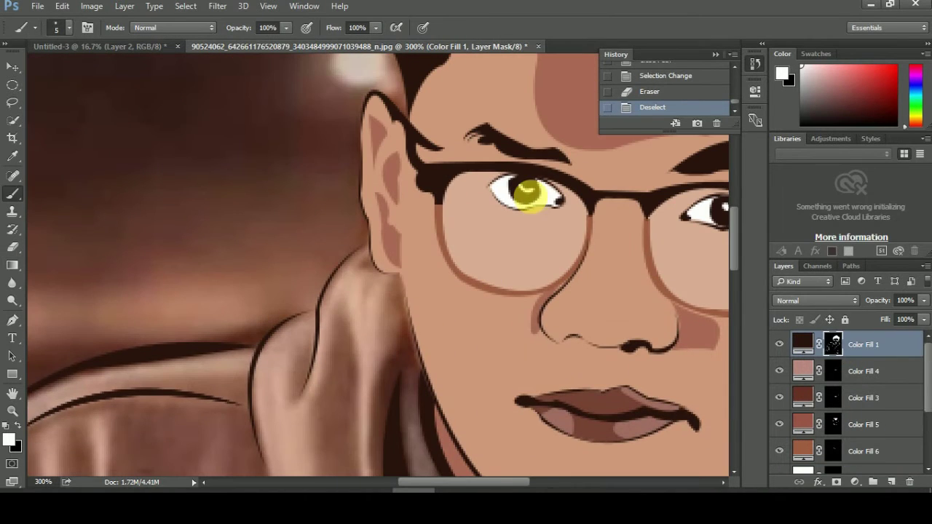
pyautogui.scroll(-3, 550, 226)
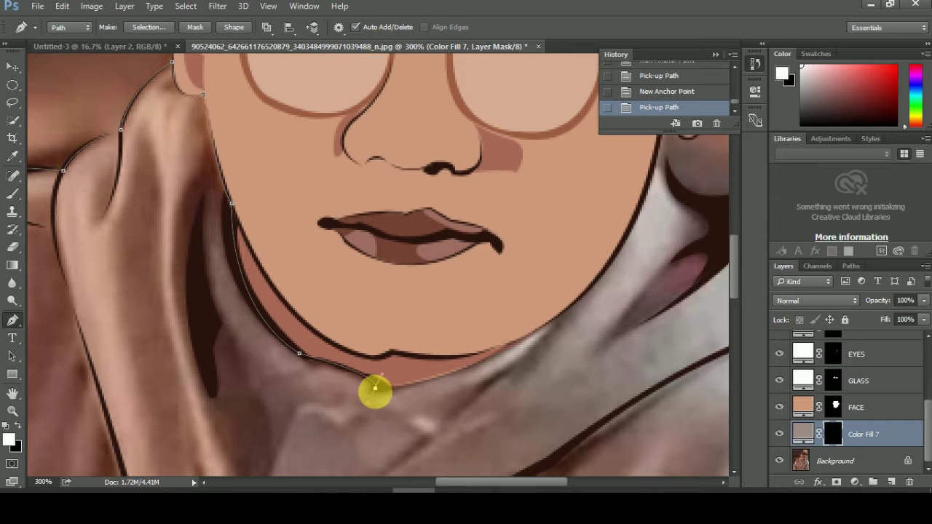
# Finish the hoodie path, set EYES to 35% opacity, and hide the grey hoodie fill.
pyautogui.hotkey('ctrl', '1')
pyautogui.moveTo(538, 266); pyautogui.dragTo(534, 299)
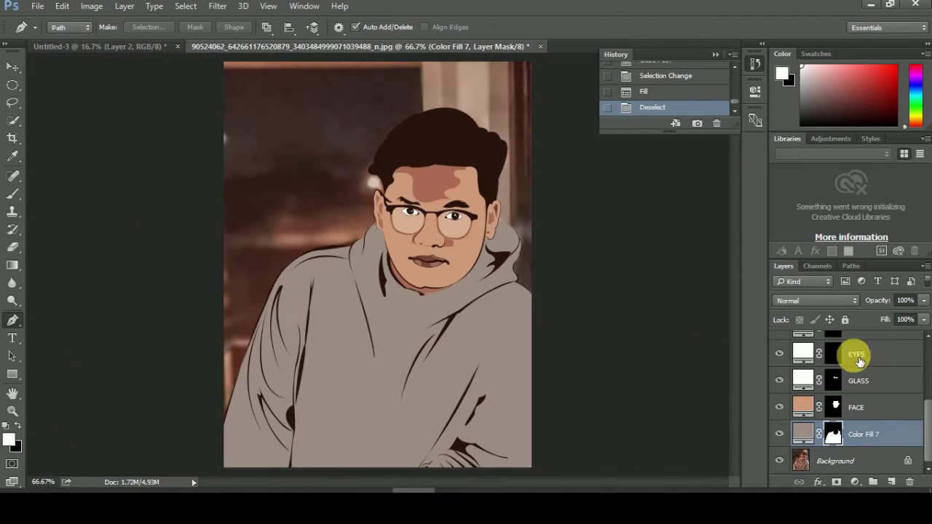
pyautogui.click(859, 362)
pyautogui.moveTo(877, 300); pyautogui.dragTo(853, 308)
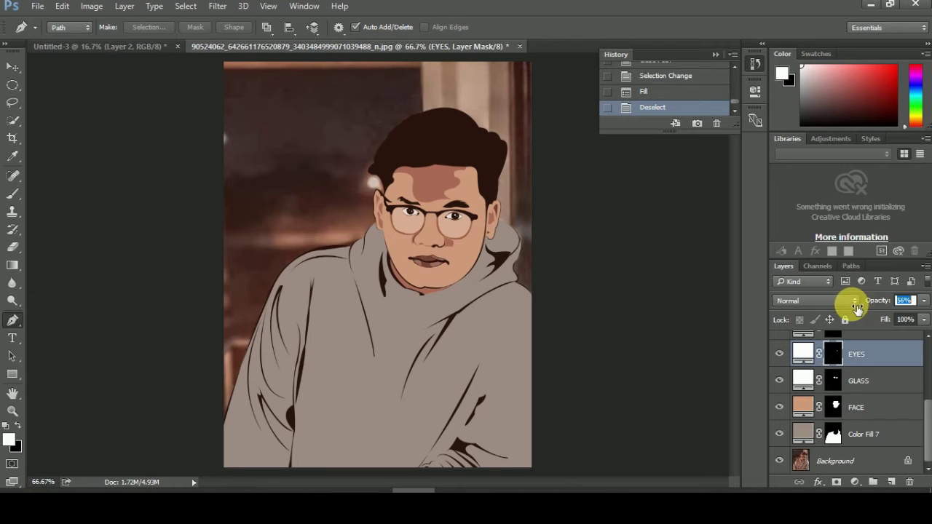
pyautogui.click(779, 435)
pyautogui.click(837, 461)
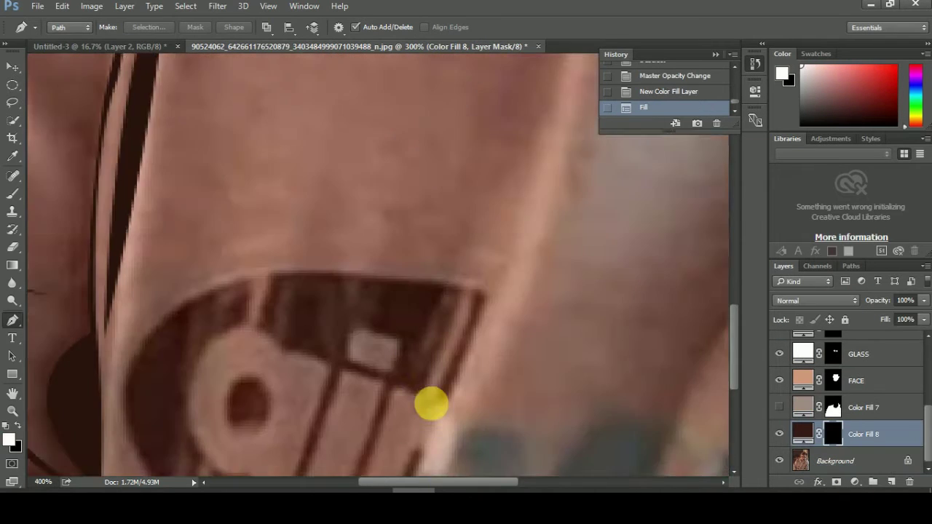
# Pen-trace the chest logo outline and move its maroon fill above the hoodie fill.
pyautogui.click(175, 341)
pyautogui.scroll(1, 250, 115)
pyautogui.click(250, 141)
pyautogui.click(244, 188)
pyautogui.moveTo(197, 314); pyautogui.dragTo(234, 435)
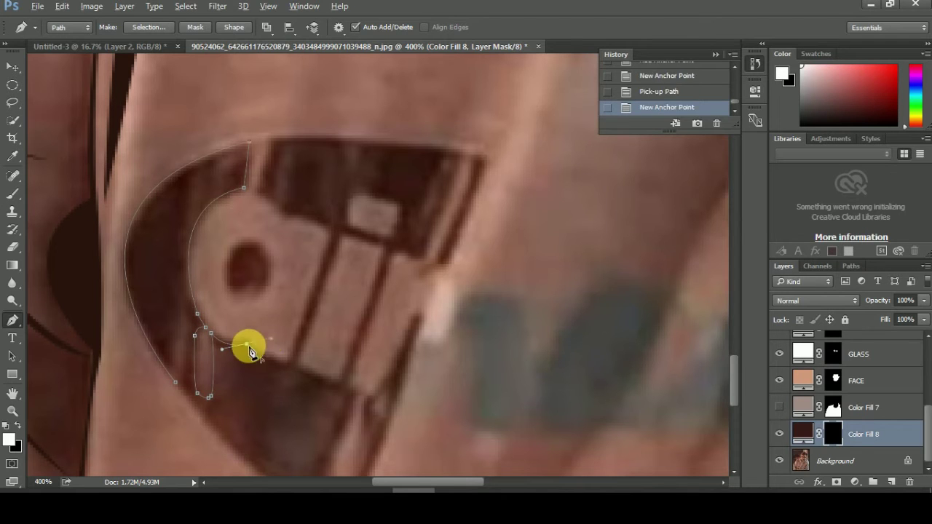
pyautogui.click(268, 139)
pyautogui.moveTo(462, 152); pyautogui.dragTo(513, 169)
pyautogui.scroll(-3, 397, 255)
pyautogui.moveTo(345, 278); pyautogui.dragTo(358, 284)
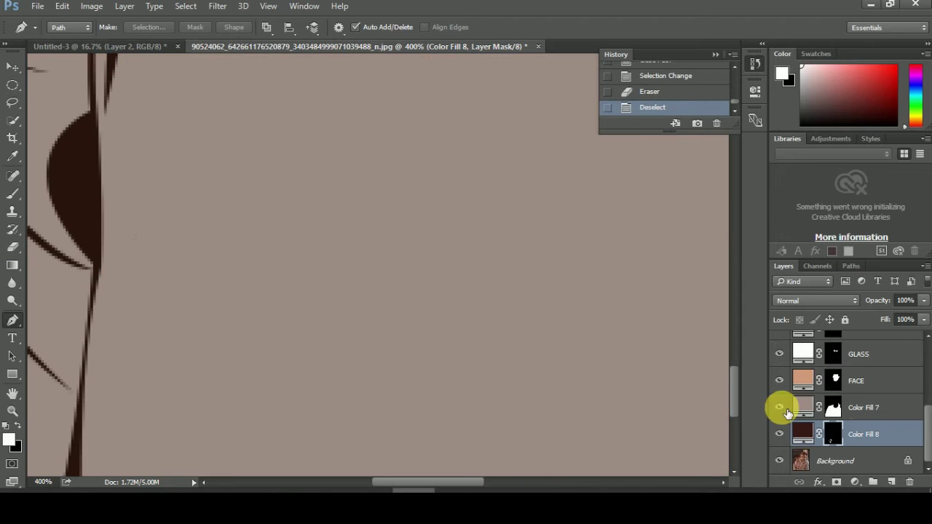
pyautogui.moveTo(801, 434); pyautogui.dragTo(798, 421)
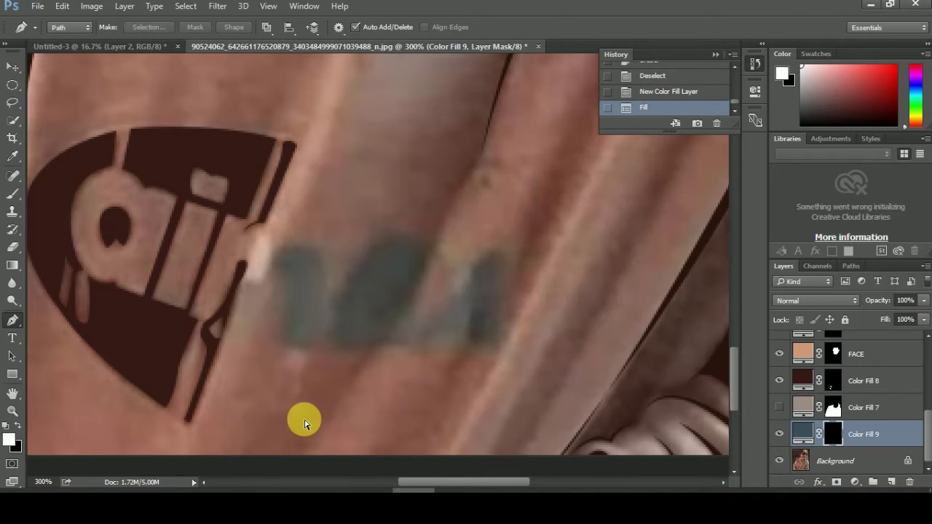
# Trace the chest lettering, move its fill above the hoodie, and show the hoodie again.
pyautogui.click(268, 266)
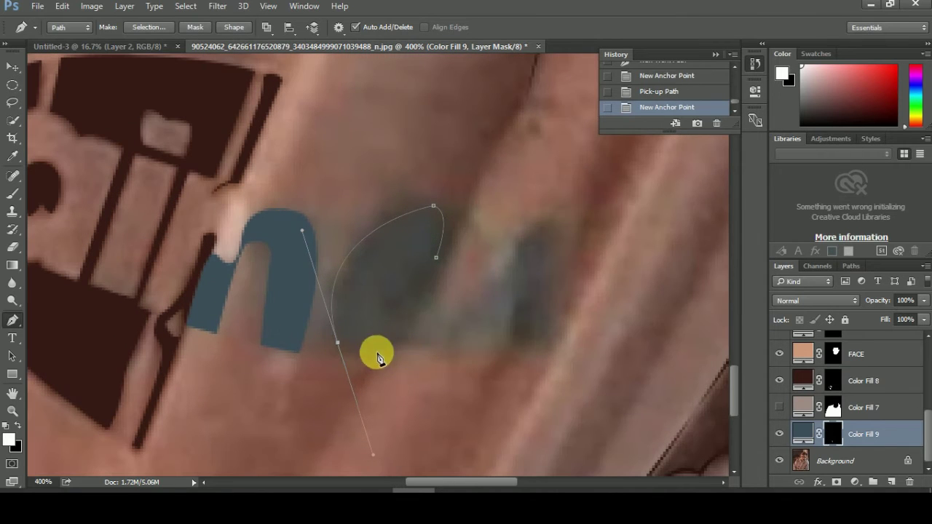
pyautogui.click(392, 340)
pyautogui.click(450, 353)
pyautogui.moveTo(506, 352); pyautogui.dragTo(529, 344)
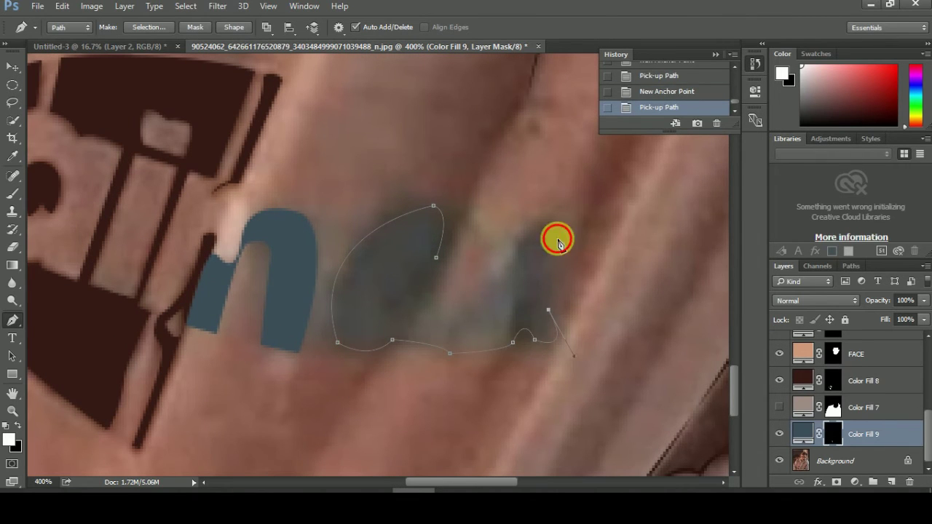
pyautogui.moveTo(449, 310); pyautogui.dragTo(452, 322)
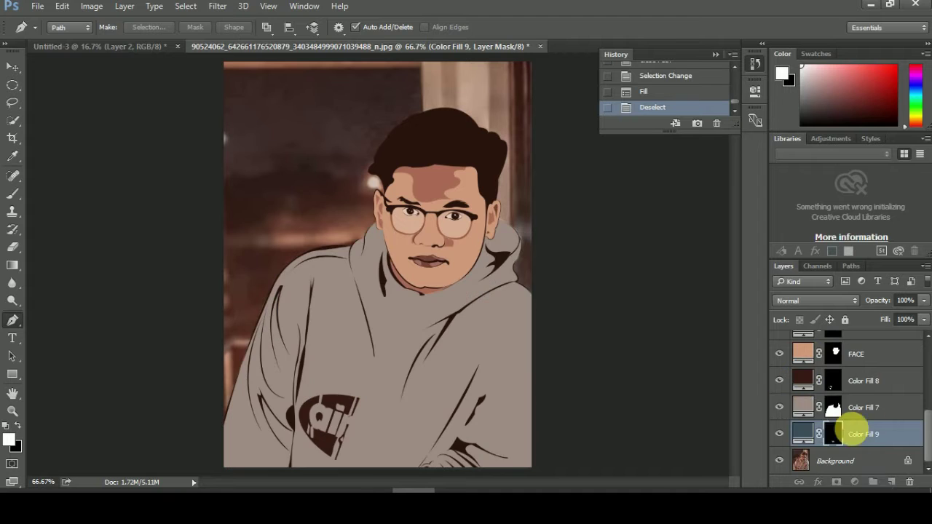
pyautogui.moveTo(910, 429); pyautogui.dragTo(903, 401)
pyautogui.click(779, 434)
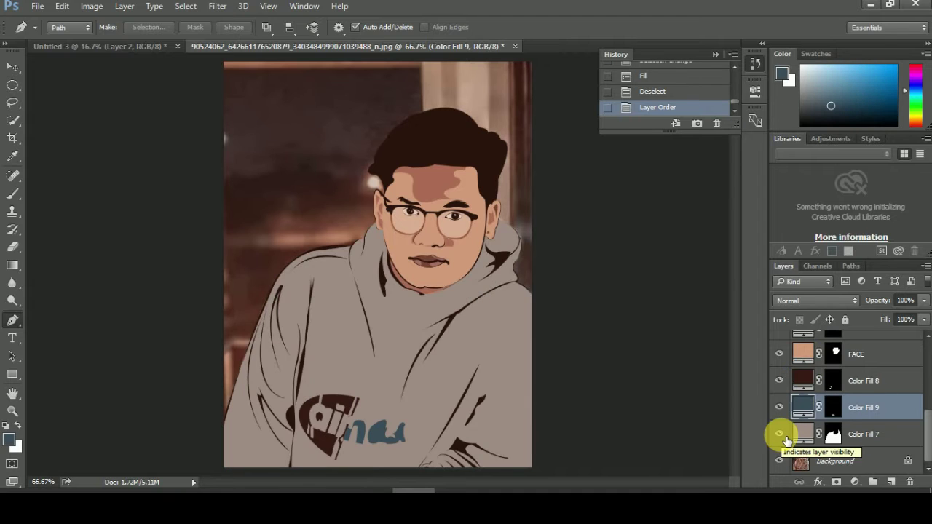
# Duplicate the hoodie fill layer, recolour the copy skin-toned, and place it below.
pyautogui.click(860, 434)
pyautogui.hotkey('ctrl', 'j')
pyautogui.doubleClick(803, 434)
pyautogui.press('Escape')
pyautogui.doubleClick(803, 439)
pyautogui.moveTo(859, 434); pyautogui.dragTo(859, 466)
# Name the layers SHIRT_LIGHT and JACKET, with JACKET at 54% opacity.
pyautogui.doubleClick(867, 434)
pyautogui.write('SHIRT_LIGHT')
pyautogui.doubleClick(866, 407)
pyautogui.write('JACKET')
pyautogui.press('Return')
pyautogui.moveTo(874, 301)
pyautogui.mouseDown()
pyautogui.moveTo(816, 318)
pyautogui.moveTo(872, 306)
pyautogui.mouseUp()
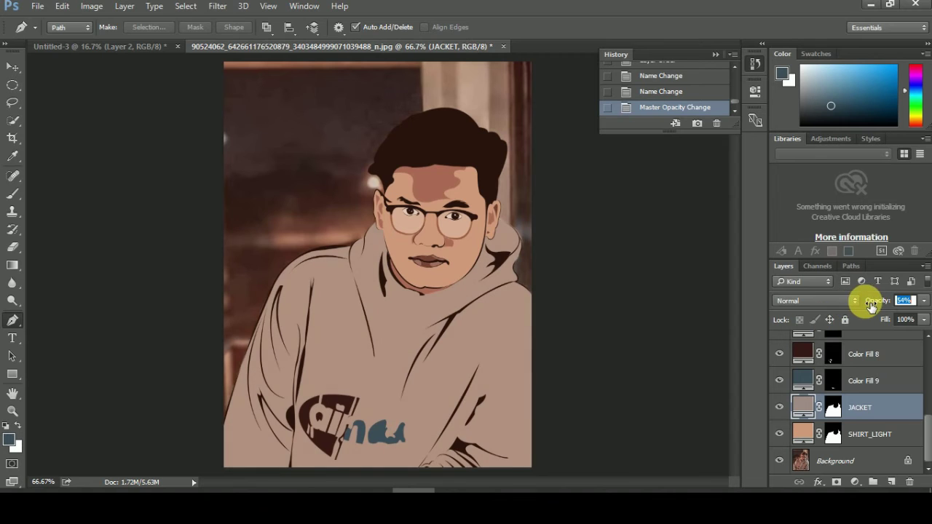
pyautogui.click(779, 460)
# Hide JACKET and SHIRT_LIGHT, show Background, and add a black-masked colour fill layer.
pyautogui.moveTo(779, 407); pyautogui.dragTo(779, 434)
pyautogui.click(880, 459)
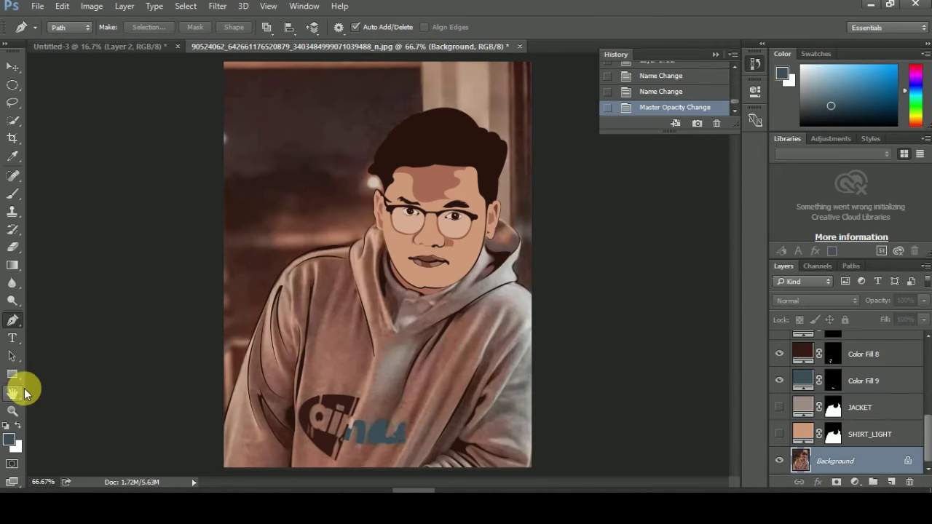
pyautogui.press('d')
pyautogui.press('x')
pyautogui.hotkey('ctrl', 'BackSpace')
pyautogui.hotkey('ctrl', '+')
# Trace the sleeve shadow and fill it dark brown on the Color Fill 10 mask.
pyautogui.click(204, 318)
pyautogui.moveTo(221, 381)
pyautogui.mouseDown()
pyautogui.moveTo(226, 390)
pyautogui.moveTo(248, 350)
pyautogui.mouseUp()
pyautogui.scroll(2, 211, 197)
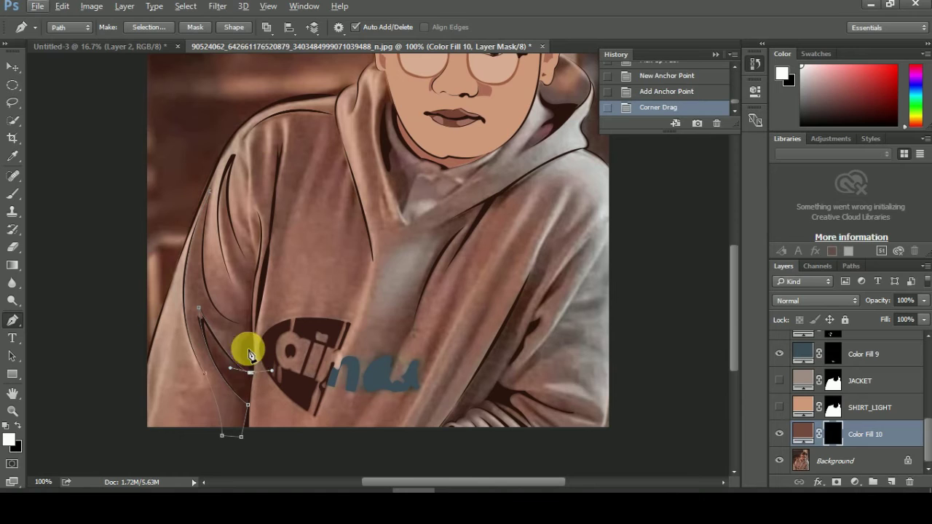
pyautogui.scroll(1, 275, 333)
pyautogui.hotkey('ctrl', 'Return')
pyautogui.hotkey('alt', 'BackSpace')
pyautogui.hotkey('ctrl', 'd')
pyautogui.scroll(-2, 243, 262)
# Fill another shadow shape and move the shadow layer above JACKET.
pyautogui.click(228, 137)
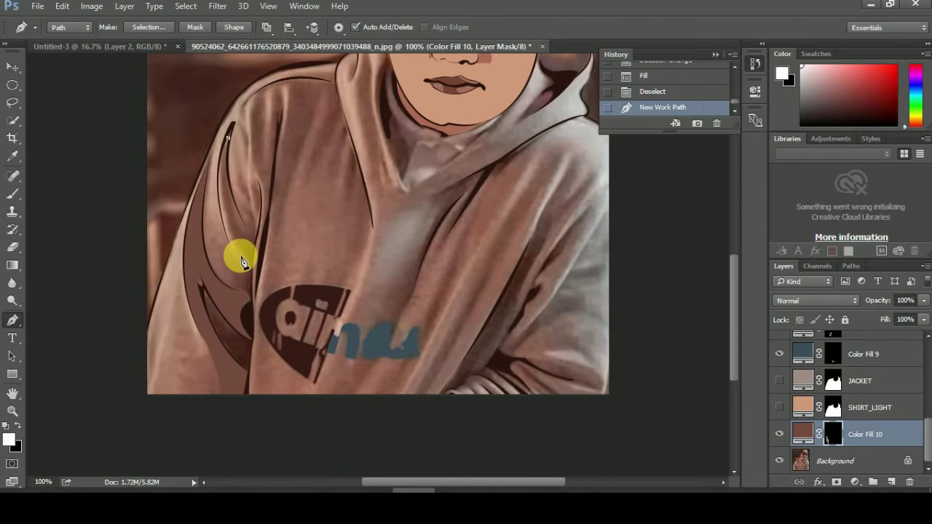
pyautogui.rightClick(241, 109)
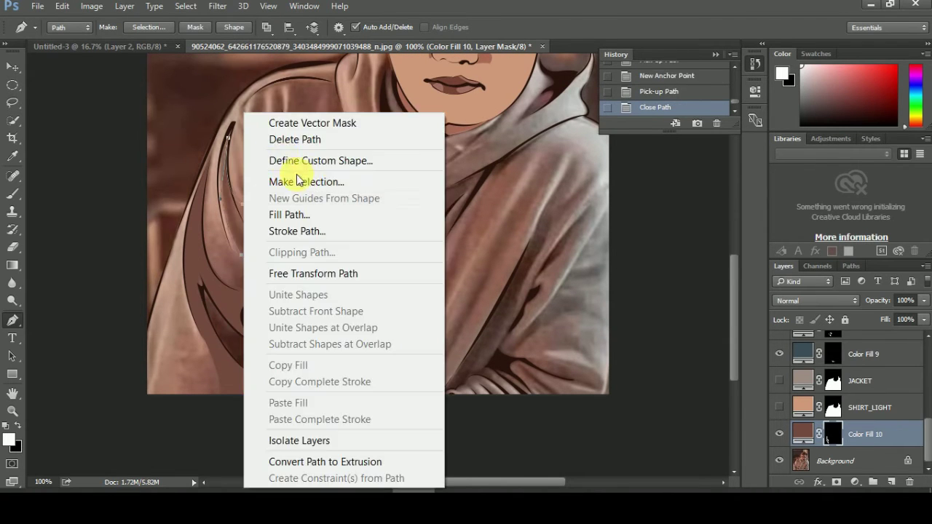
pyautogui.click(297, 180)
pyautogui.press('Return')
pyautogui.hotkey('alt', 'BackSpace')
pyautogui.hotkey('ctrl', 'd')
pyautogui.moveTo(791, 434); pyautogui.dragTo(780, 397)
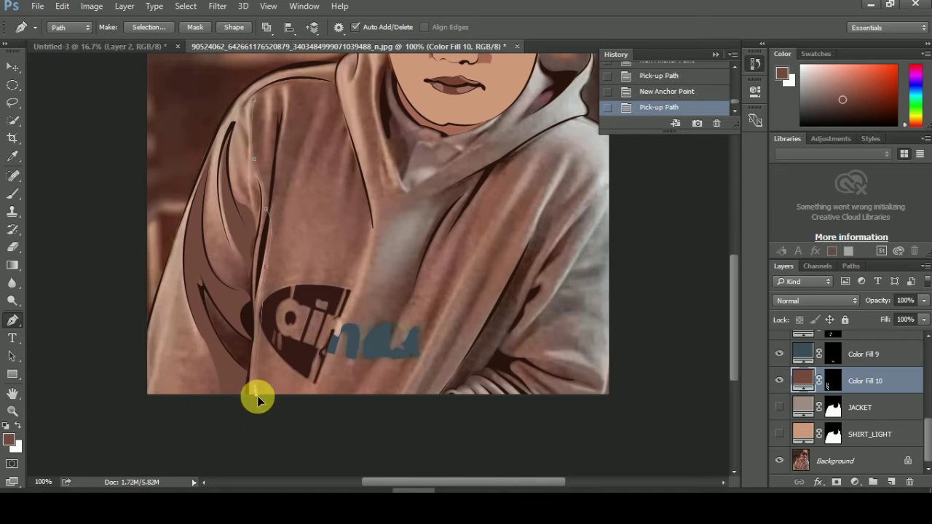
# Fill the shadow shape along the jacket front.
pyautogui.scroll(2, 371, 232)
pyautogui.rightClick(299, 115)
pyautogui.click(376, 177)
pyautogui.click(833, 381)
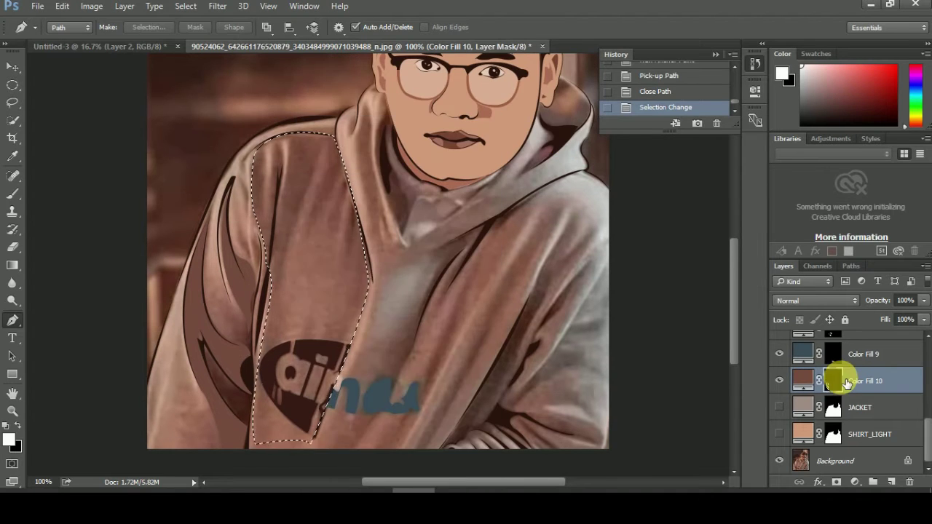
pyautogui.hotkey('alt', 'BackSpace')
pyautogui.hotkey('ctrl', 'd')
# Trace and close a further jacket shadow path and fill it with 0 px feathering.
pyautogui.click(364, 67)
pyautogui.click(354, 162)
pyautogui.rightClick(379, 98)
pyautogui.click(437, 164)
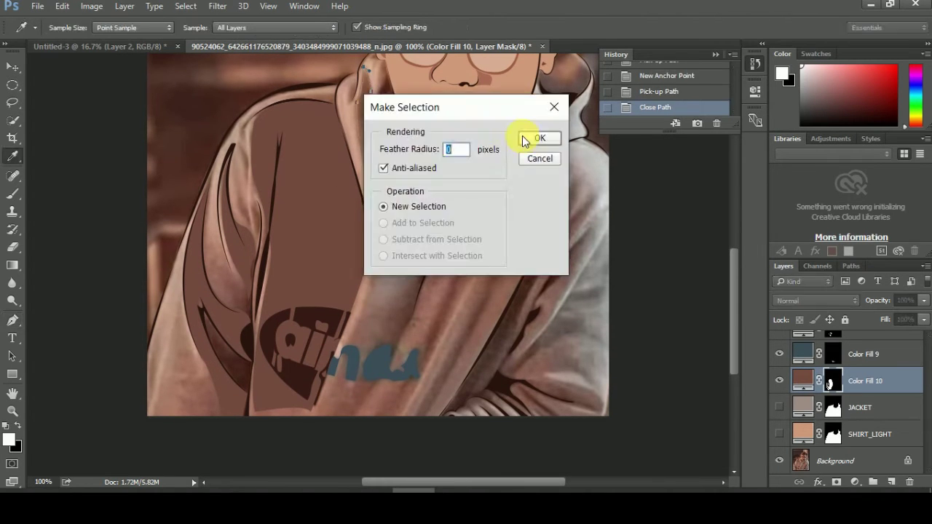
pyautogui.click(541, 135)
pyautogui.hotkey('alt', 'BackSpace')
pyautogui.hotkey('ctrl', 'd')
pyautogui.click(533, 197)
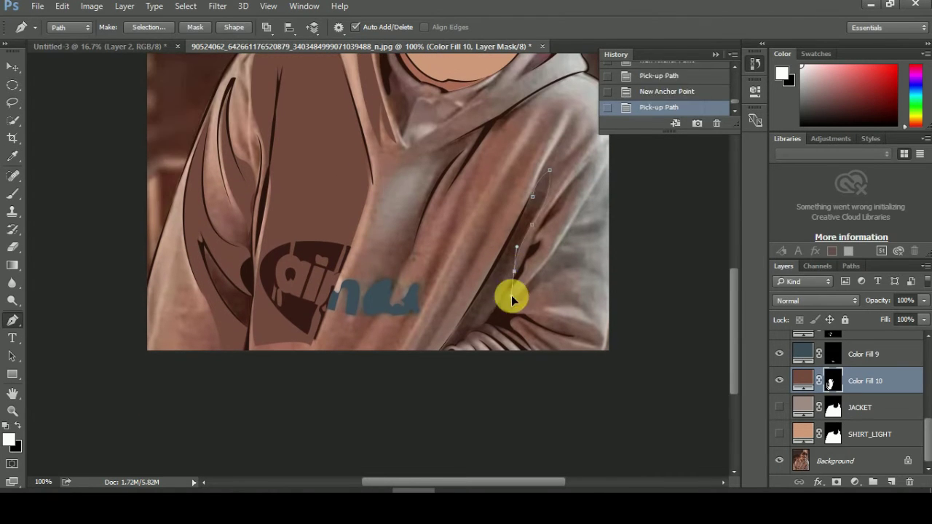
# Start the right-side sleeve shadow path and make JACKET visible again.
pyautogui.scroll(2, 384, 233)
pyautogui.scroll(2, 393, 174)
pyautogui.click(387, 157)
pyautogui.rightClick(391, 159)
pyautogui.click(779, 434)
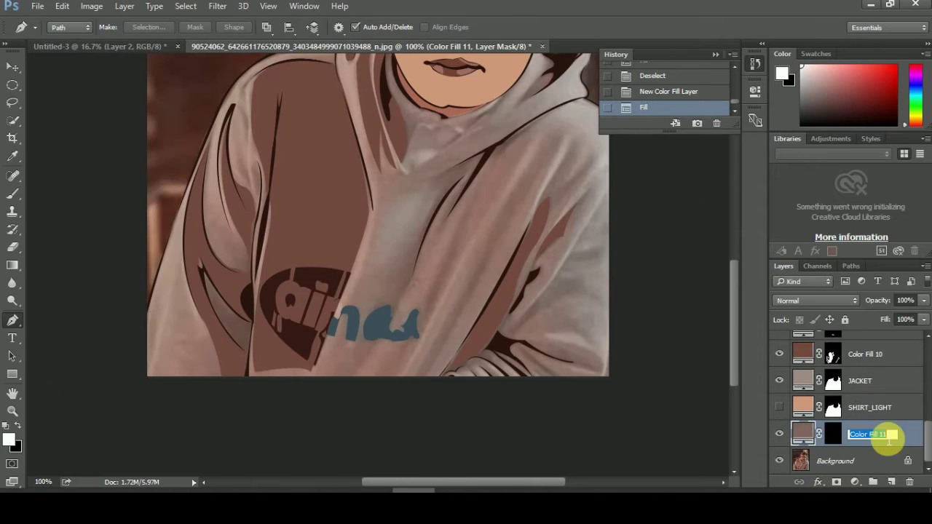
# Name the new fill layer JACKET_LIGHT and turn the first fold highlight path into a selection.
pyautogui.write('JACKET_LIGHT')
pyautogui.press('Return')
pyautogui.click(497, 144)
pyautogui.moveTo(426, 295); pyautogui.dragTo(428, 303)
pyautogui.rightClick(499, 112)
pyautogui.click(547, 182)
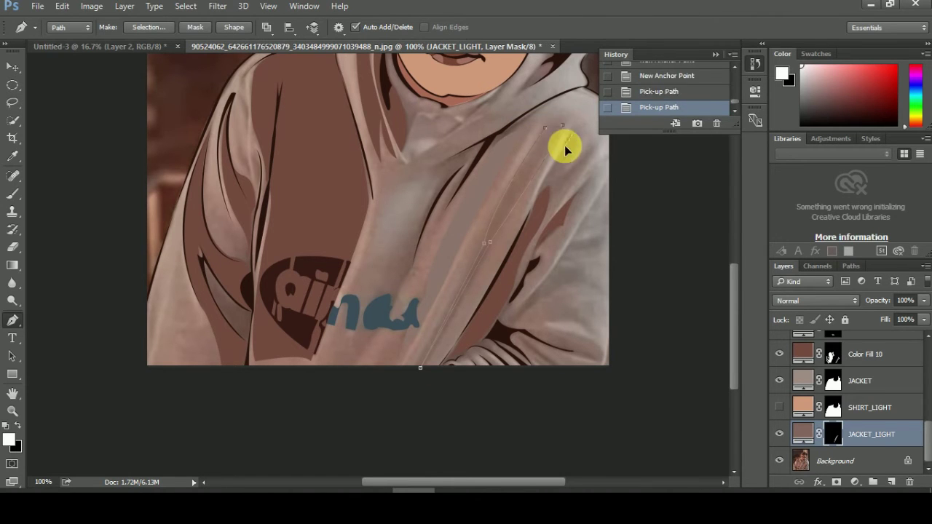
# Trace and close a second fold highlight path as a selection.
pyautogui.click(571, 213)
pyautogui.scroll(2, 592, 235)
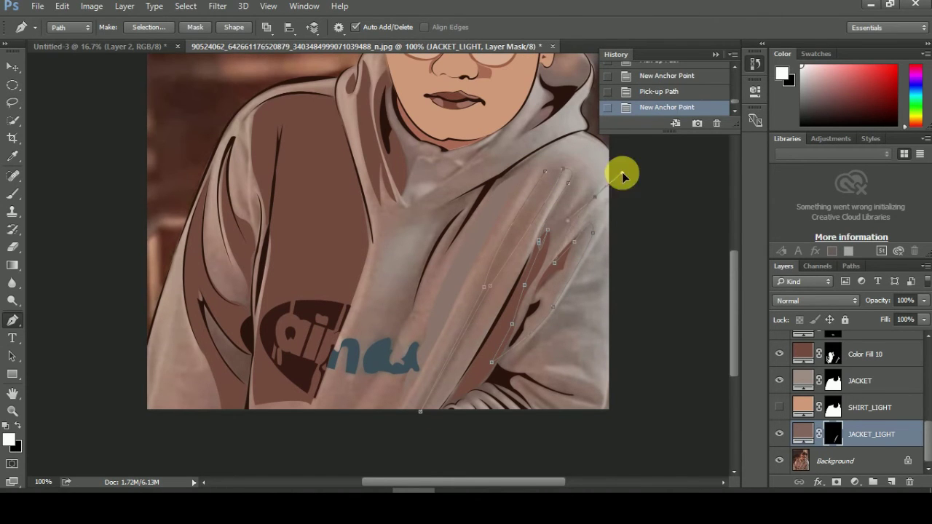
pyautogui.rightClick(546, 177)
pyautogui.click(583, 241)
pyautogui.click(552, 142)
pyautogui.scroll(-2, 510, 318)
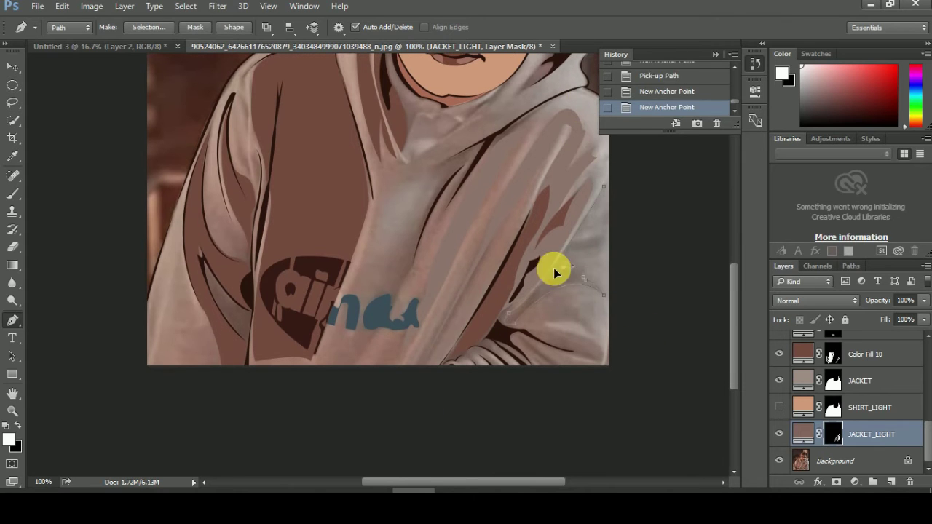
# Close and fill a further light fold highlight on the hoodie.
pyautogui.click(604, 186)
pyautogui.scroll(3, 547, 139)
pyautogui.rightClick(520, 162)
pyautogui.click(576, 219)
pyautogui.press('Return')
pyautogui.click(566, 168)
# Add the fold highlight beside the hood and clear the selection.
pyautogui.rightClick(566, 120)
pyautogui.click(547, 142)
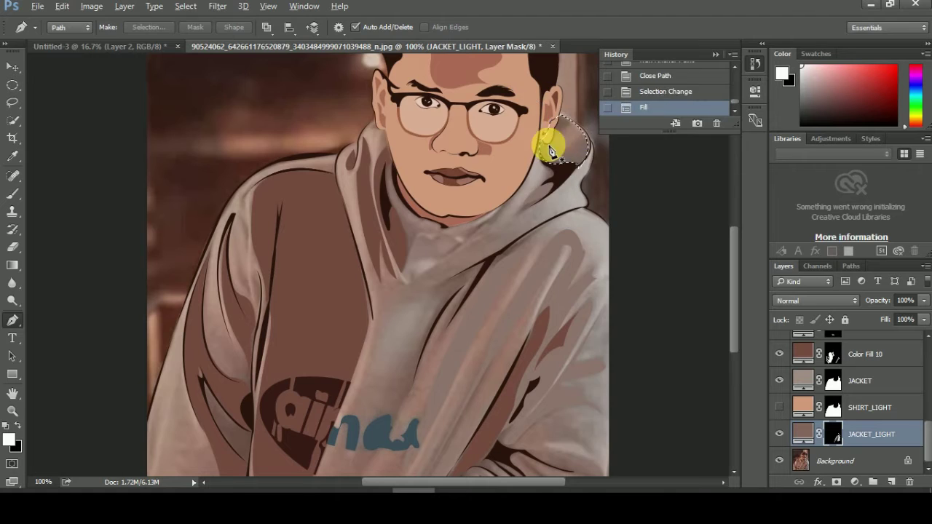
pyautogui.hotkey('ctrl', 'd')
pyautogui.scroll(-5, 364, 150)
# Fill a light highlight on the jacket front and stack JACKET_LIGHT above JACKET.
pyautogui.click(353, 349)
pyautogui.click(413, 240)
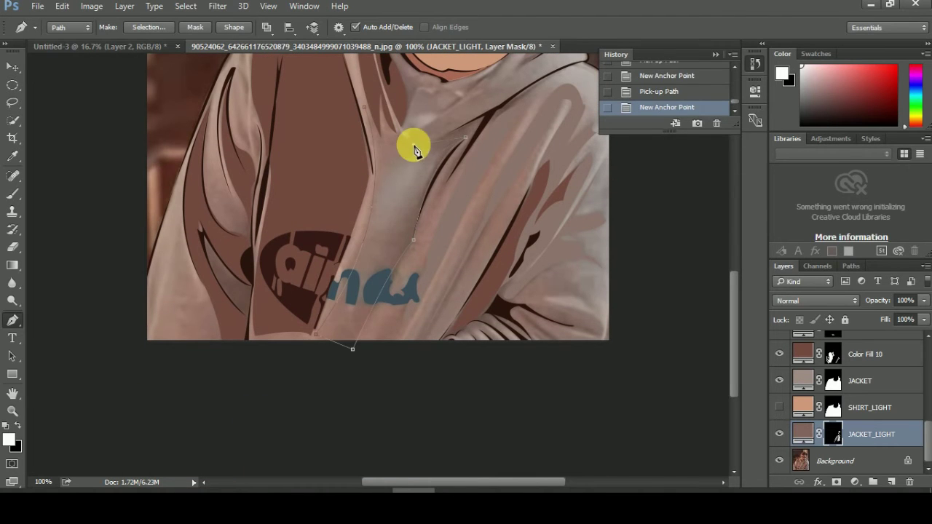
pyautogui.scroll(3, 413, 149)
pyautogui.rightClick(416, 254)
pyautogui.click(451, 288)
pyautogui.click(551, 145)
pyautogui.hotkey('alt', 'BackSpace')
pyautogui.hotkey('ctrl', 'd')
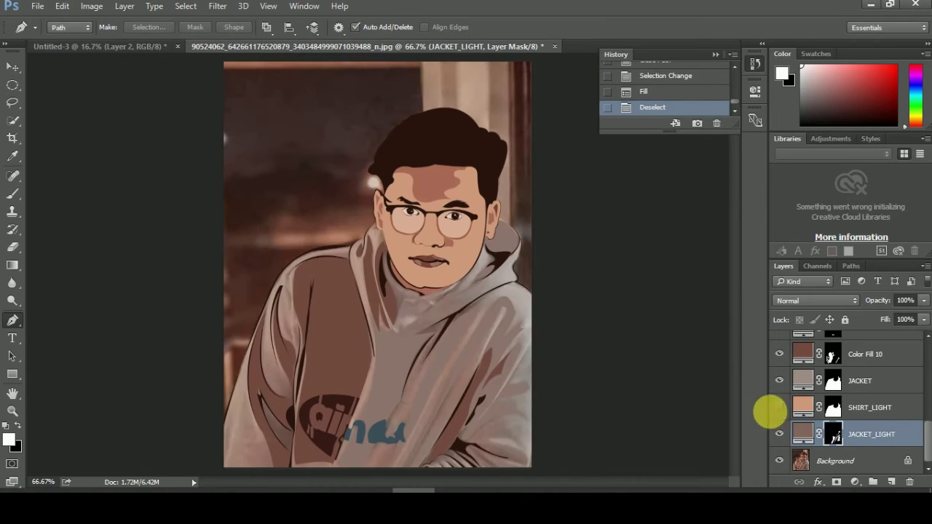
pyautogui.moveTo(770, 412); pyautogui.dragTo(838, 368)
pyautogui.click(911, 437)
# Add a Solid Color fill layer in the sampled skin colour and move it above FACE.
pyautogui.click(9, 440)
pyautogui.click(389, 240)
pyautogui.click(855, 482)
pyautogui.click(787, 156)
pyautogui.moveTo(867, 452)
pyautogui.mouseDown()
pyautogui.moveTo(883, 331)
pyautogui.moveTo(777, 374)
pyautogui.mouseUp()
# Trace and fill the face shadow beside the nose, then start the chin shadow path.
pyautogui.scroll(2, 874, 426)
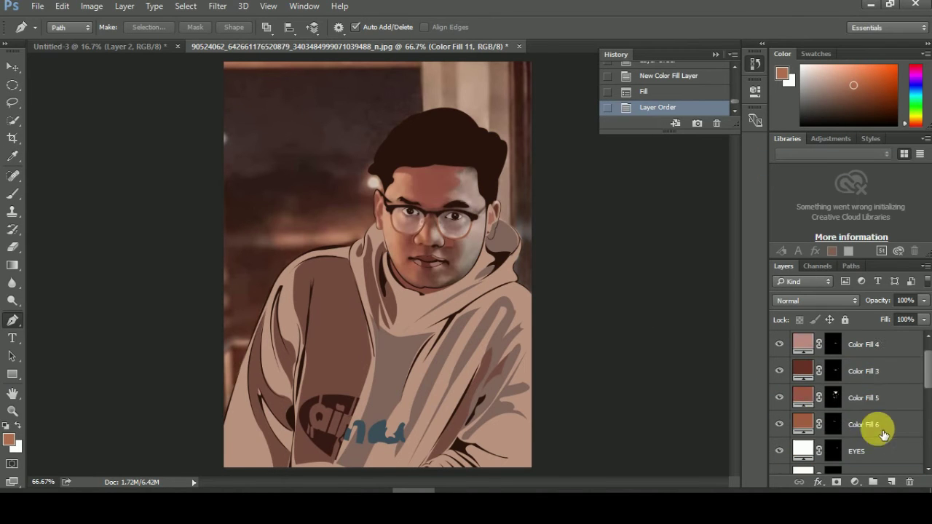
pyautogui.hotkey('ctrl', '+')
pyautogui.hotkey('ctrl', '+')
pyautogui.hotkey('ctrl', '-')
pyautogui.moveTo(399, 240); pyautogui.dragTo(463, 234)
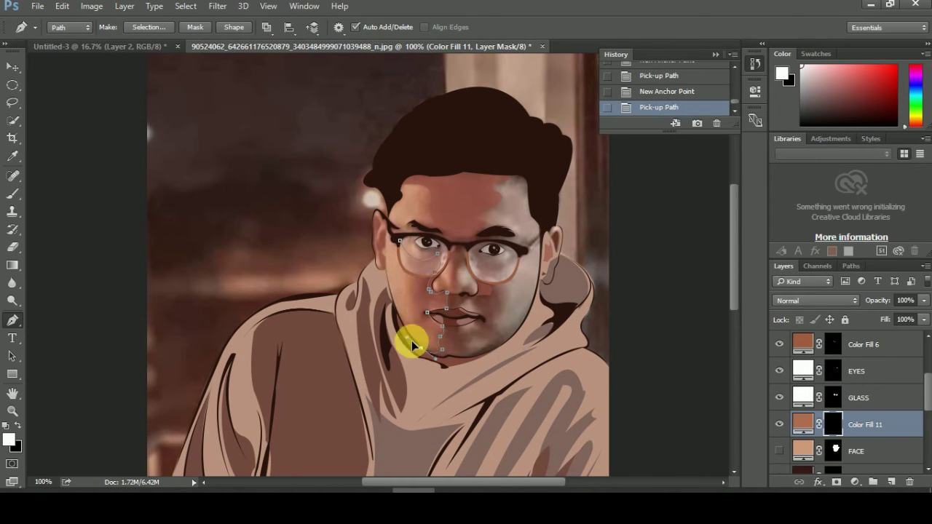
pyautogui.scroll(1, 413, 345)
pyautogui.rightClick(404, 271)
pyautogui.click(432, 229)
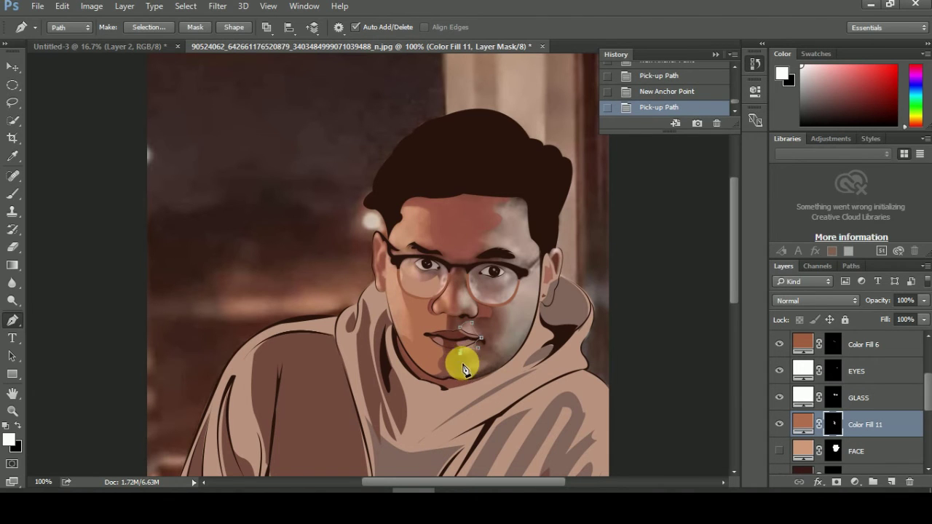
pyautogui.click(490, 375)
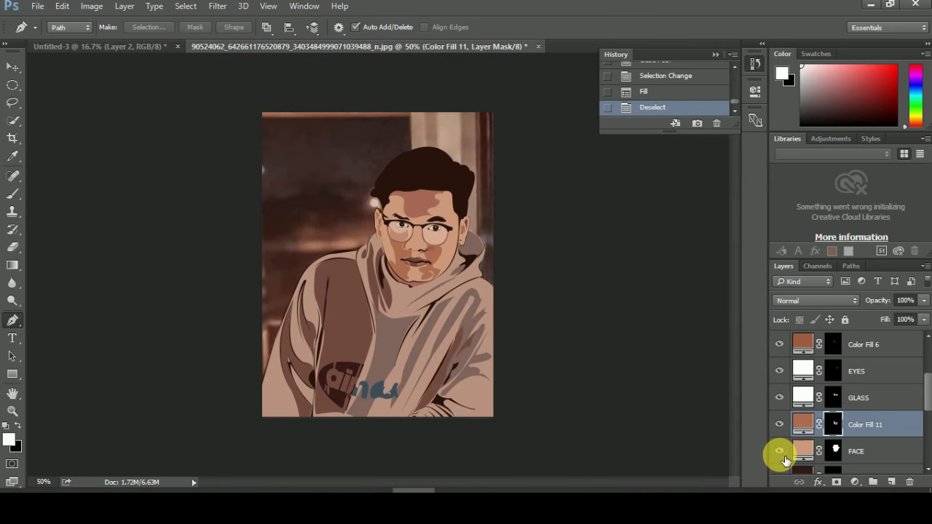
# Lower the eye-area layer opacities, setting the EYES layer to 18%.
pyautogui.scroll(5, 780, 410)
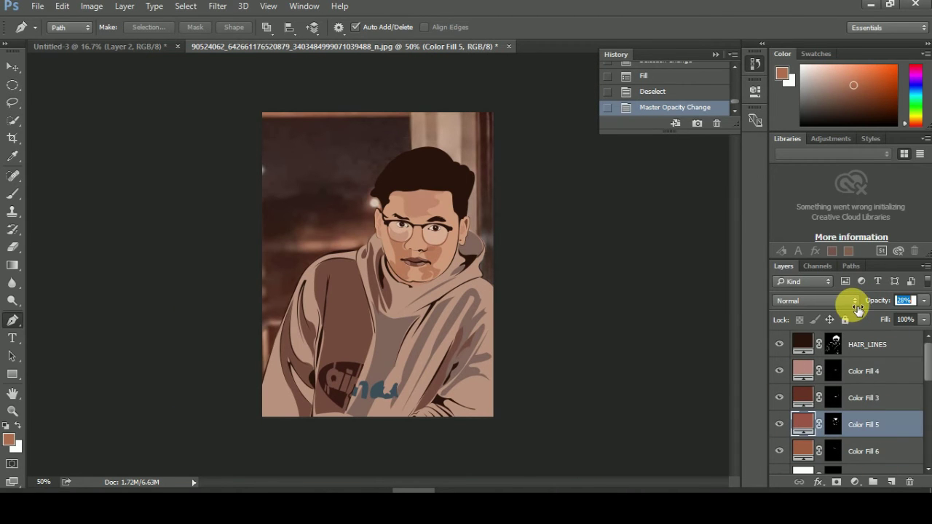
pyautogui.press('3')
pyautogui.press('2')
pyautogui.hotkey('alt', ']')
pyautogui.hotkey('alt', ']')
pyautogui.write('18')
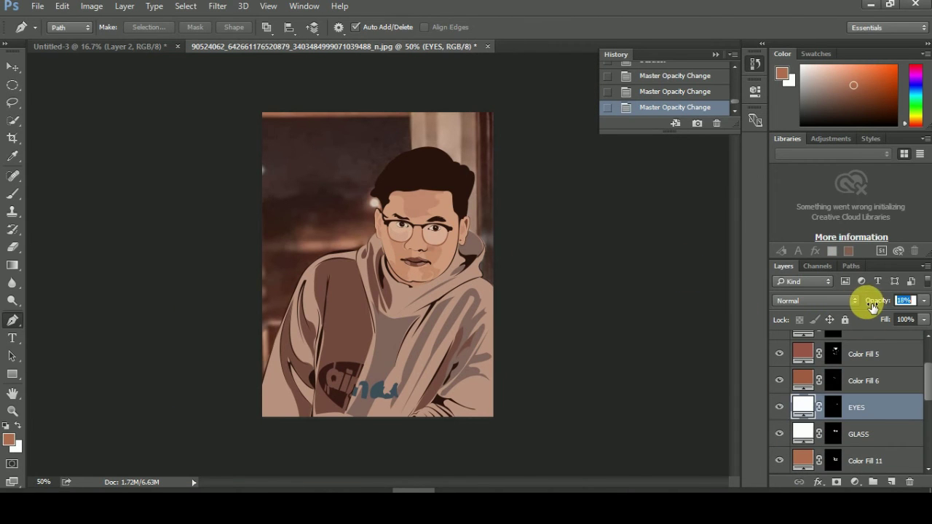
# Duplicate the GLASS layer and recolour the copy grey.
pyautogui.click(860, 435)
pyautogui.hotkey('ctrl', 'j')
pyautogui.doubleClick(804, 430)
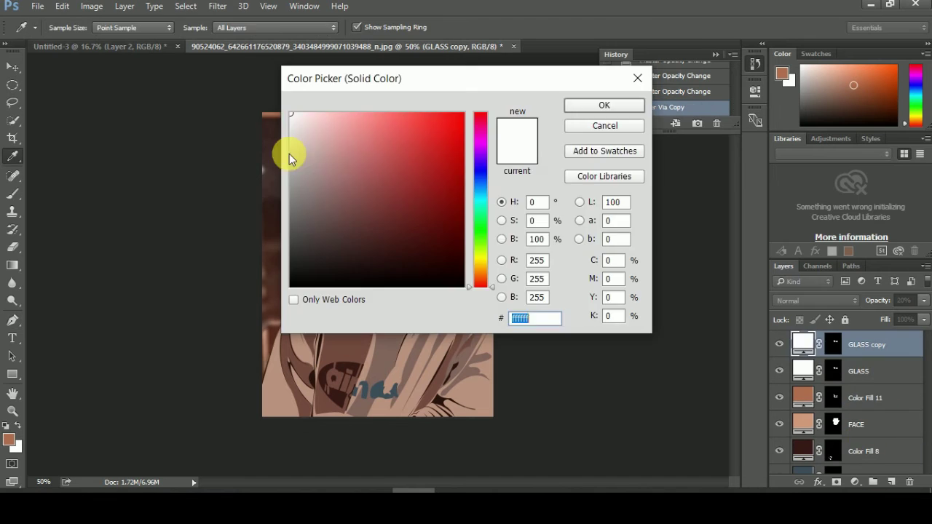
pyautogui.press('Return')
# Erase parts of the grey GLASS copy's lens tint and set its opacity to 44%.
pyautogui.press('e')
pyautogui.click(46, 139)
pyautogui.moveTo(390, 219); pyautogui.dragTo(440, 232)
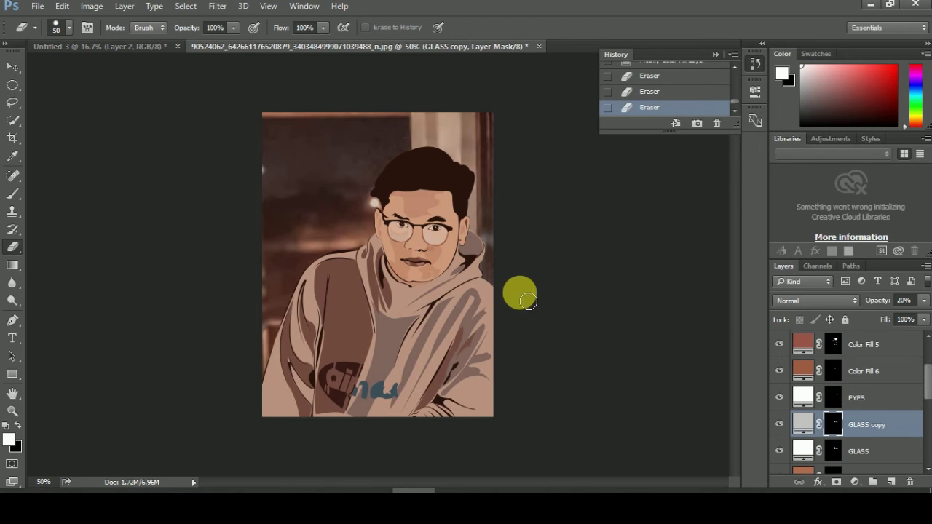
pyautogui.hotkey('ctrl', '+')
pyautogui.moveTo(434, 182); pyautogui.dragTo(496, 207)
pyautogui.moveTo(882, 300); pyautogui.dragTo(895, 301)
pyautogui.hotkey('ctrl', '+')
pyautogui.moveTo(474, 194); pyautogui.dragTo(508, 262)
pyautogui.hotkey('ctrl', '0')
pyautogui.scroll(5, 858, 358)
pyautogui.click(791, 349)
# Hide the upper layers and begin a hair highlight path along the hairline.
pyautogui.moveTo(791, 355); pyautogui.dragTo(845, 413)
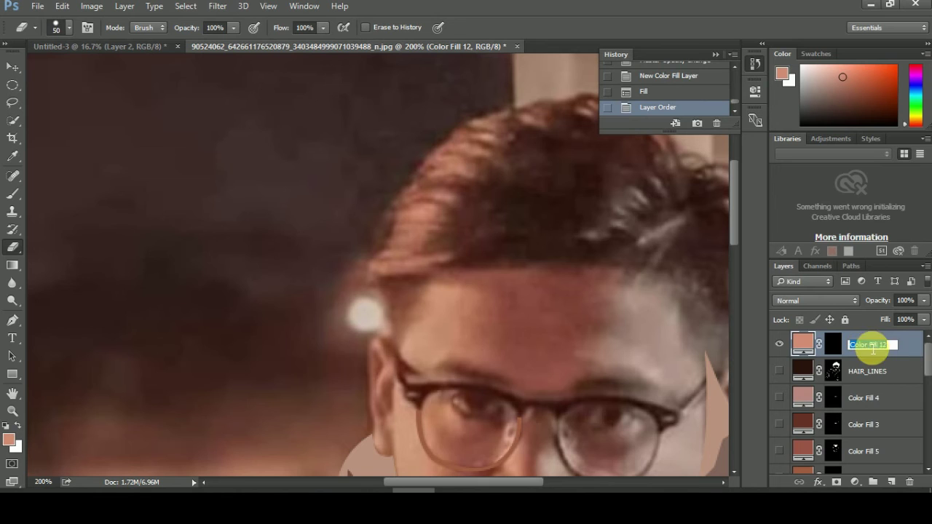
pyautogui.press('p')
pyautogui.click(370, 273)
pyautogui.click(431, 275)
pyautogui.click(432, 268)
pyautogui.click(454, 262)
pyautogui.click(420, 254)
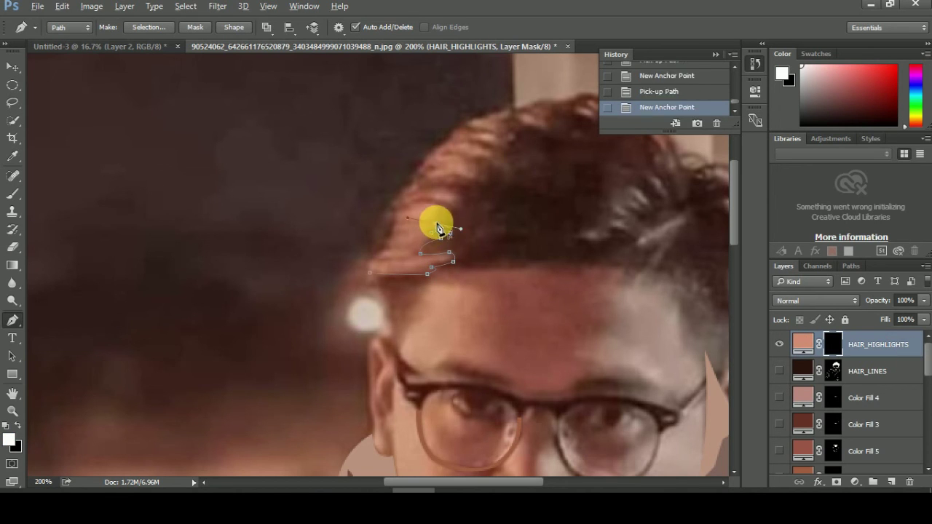
# Finish the pink HAIR_HIGHLIGHTS shape and fill a grey hair shape on Color Fill 12.
pyautogui.scroll(2, 437, 233)
pyautogui.scroll(2, 483, 277)
pyautogui.moveTo(481, 275); pyautogui.dragTo(524, 292)
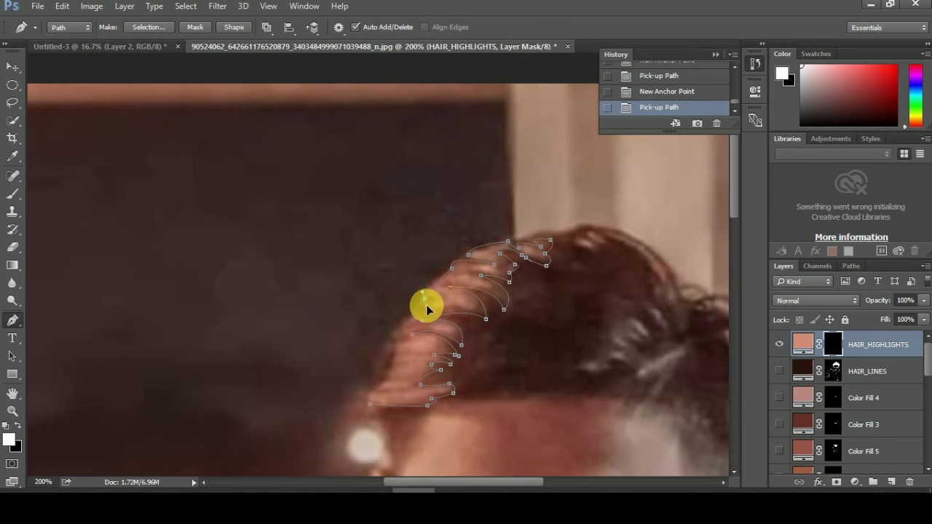
pyautogui.rightClick(437, 352)
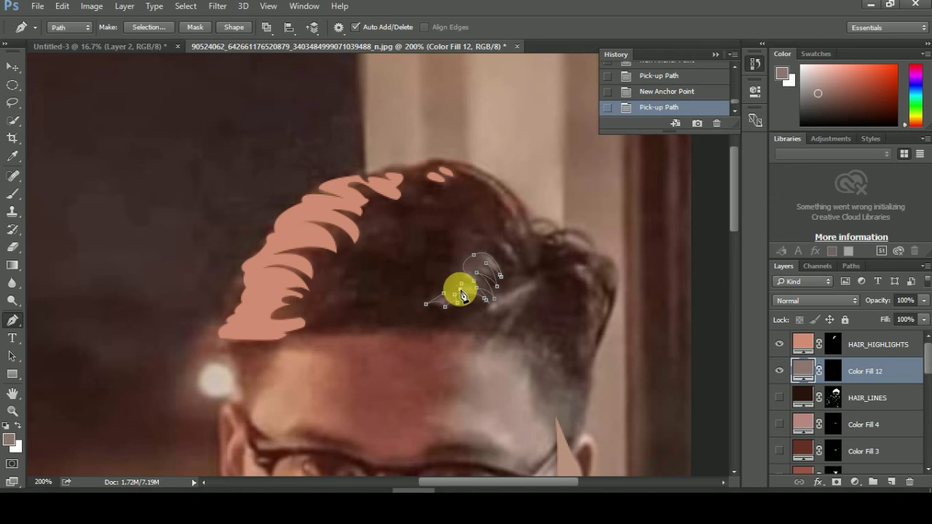
pyautogui.rightClick(510, 313)
pyautogui.click(561, 215)
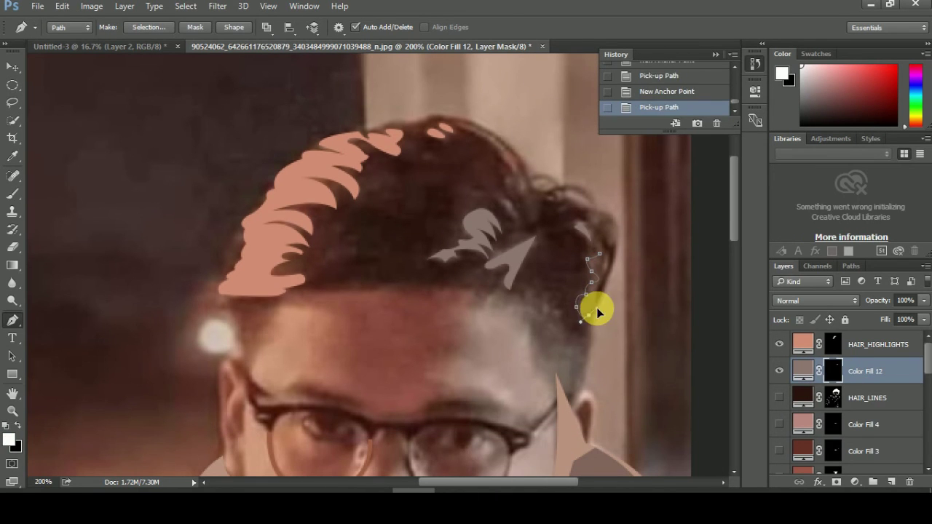
pyautogui.hotkey('ctrl', 'Return')
pyautogui.hotkey('shift', 'F5')
pyautogui.press('Return')
# Trace and fill two more grey hair streaks, then deselect.
pyautogui.click(516, 183)
pyautogui.rightClick(486, 179)
pyautogui.click(553, 195)
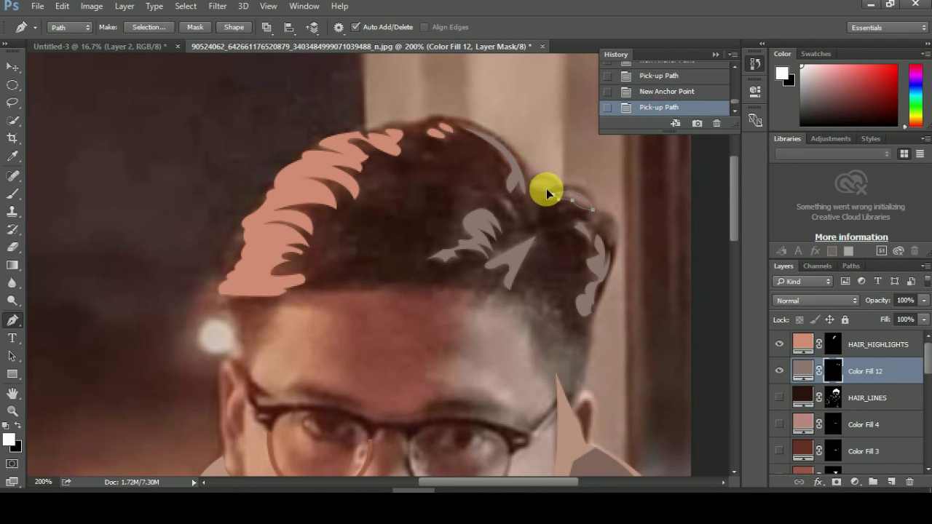
pyautogui.rightClick(547, 189)
pyautogui.click(575, 182)
pyautogui.hotkey('shift', 'F5')
pyautogui.hotkey('ctrl', 'd')
pyautogui.hotkey('ctrl', '-')
pyautogui.hotkey('ctrl', '-')
pyautogui.hotkey('ctrl', '-')
# Hide the Background layer so the portrait sits on transparency.
pyautogui.moveTo(779, 398); pyautogui.dragTo(779, 452)
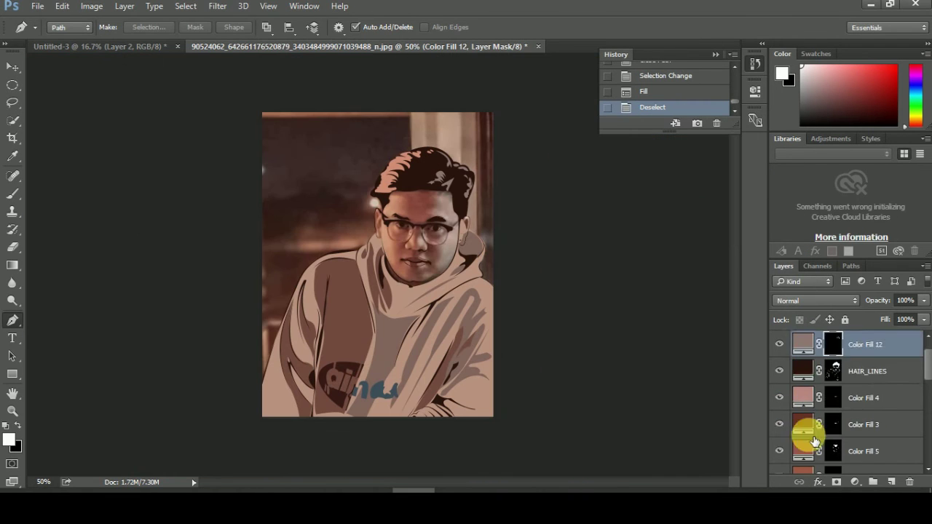
pyautogui.scroll(3, 815, 442)
pyautogui.click(779, 470)
# Set the HAIR_HIGHLIGHTS layer opacity to 100%.
pyautogui.click(860, 380)
pyautogui.click(880, 307)
pyautogui.write('100')
pyautogui.press('Return')
pyautogui.hotkey('alt', ']')
pyautogui.press('0')
pyautogui.hotkey('alt', ']')
pyautogui.click(905, 300)
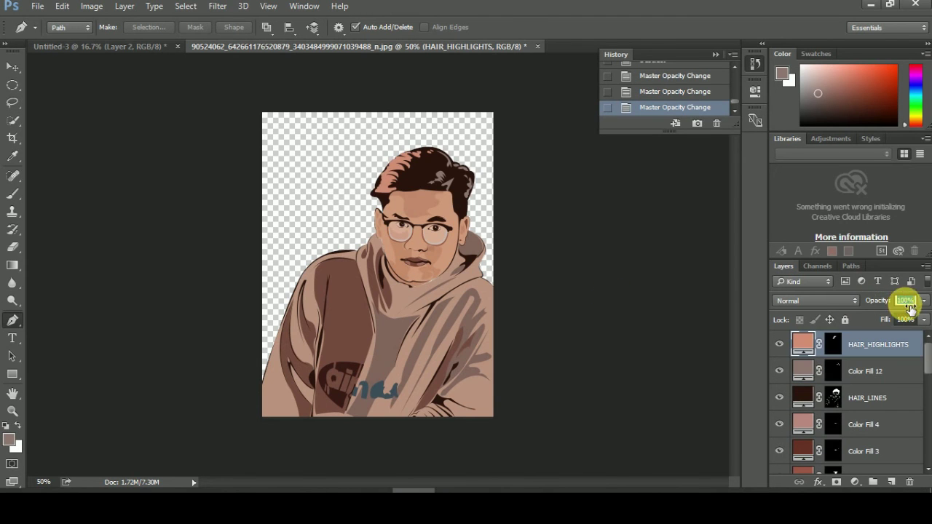
# Recolour Color Fill 12 to greyish b5a29e and lower its opacity to 73%.
pyautogui.doubleClick(803, 344)
pyautogui.moveTo(535, 314); pyautogui.dragTo(503, 275)
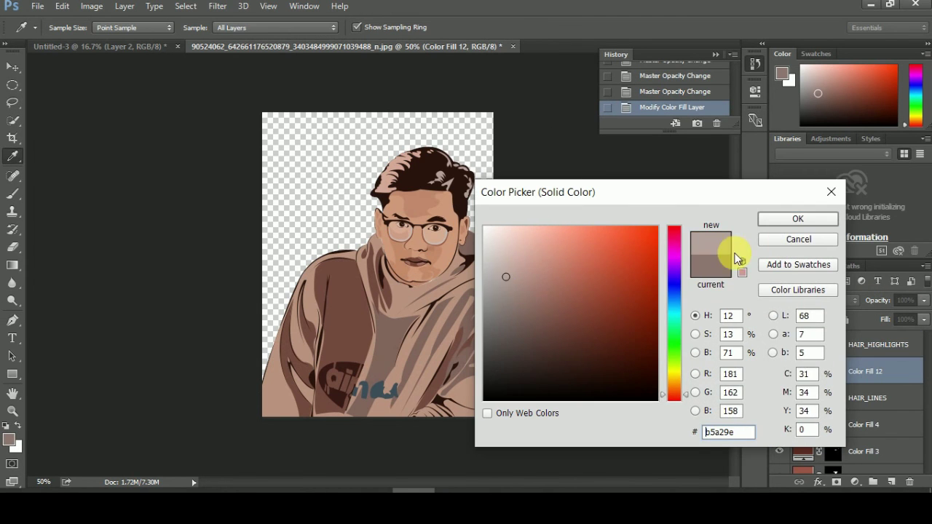
pyautogui.click(798, 219)
pyautogui.moveTo(874, 302); pyautogui.dragTo(866, 306)
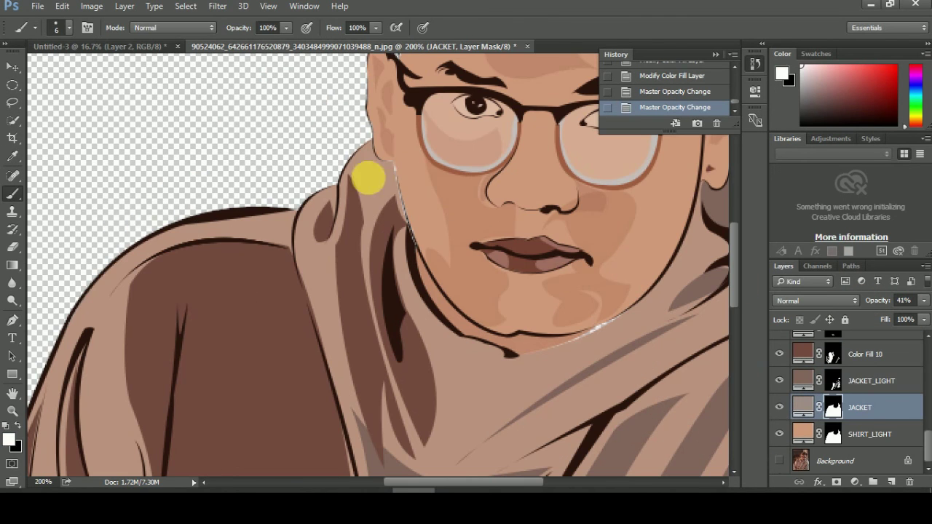
# Paint white on the SHIRT_LIGHT mask to close the transparent gap along the chin.
pyautogui.scroll(1, 407, 192)
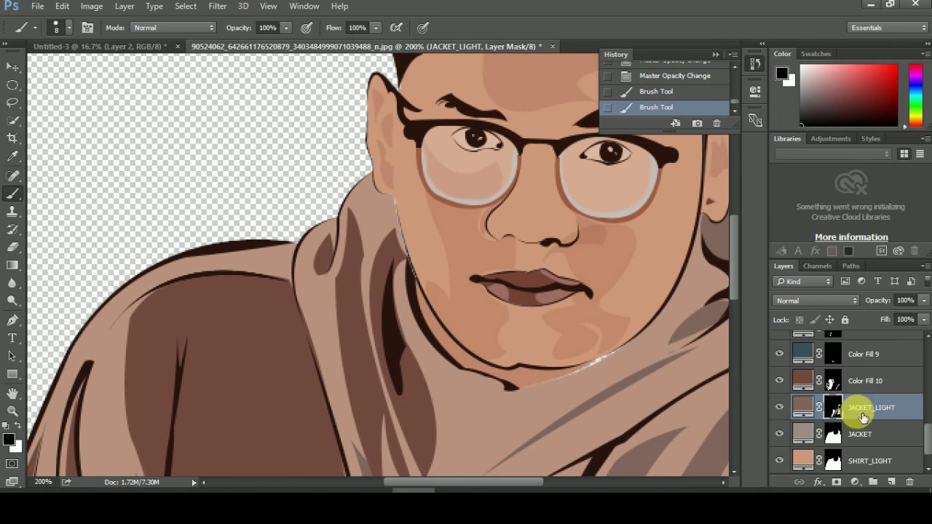
pyautogui.keyDown('ctrl'); pyautogui.click(614, 368); pyautogui.keyUp('ctrl')
pyautogui.press('x')
pyautogui.moveTo(558, 378); pyautogui.dragTo(618, 358)
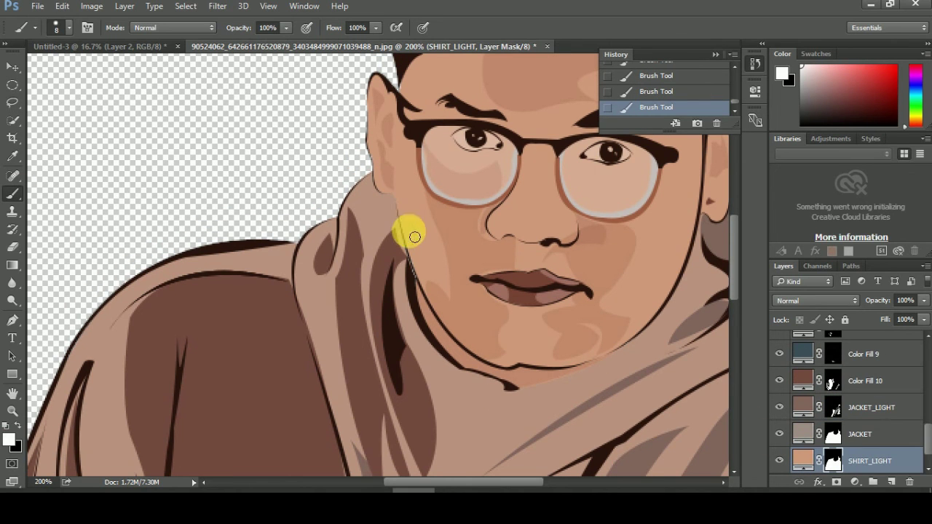
pyautogui.scroll(-2, 687, 273)
pyautogui.scroll(2, 682, 294)
pyautogui.scroll(-4, 538, 393)
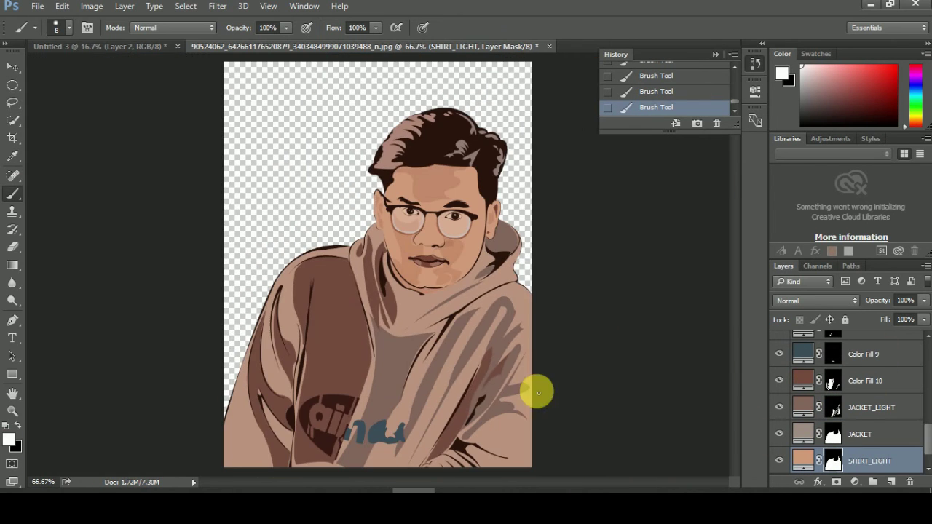